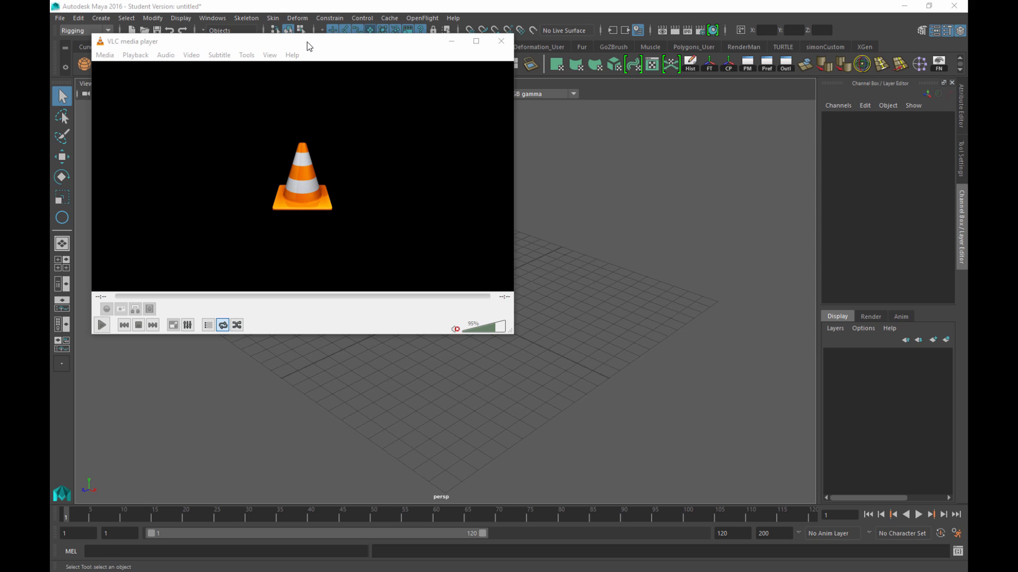
Watch the monologue001_FINAL.mov dialogue clip play through in VLC
left_click_drag(304, 42, 307, 42)
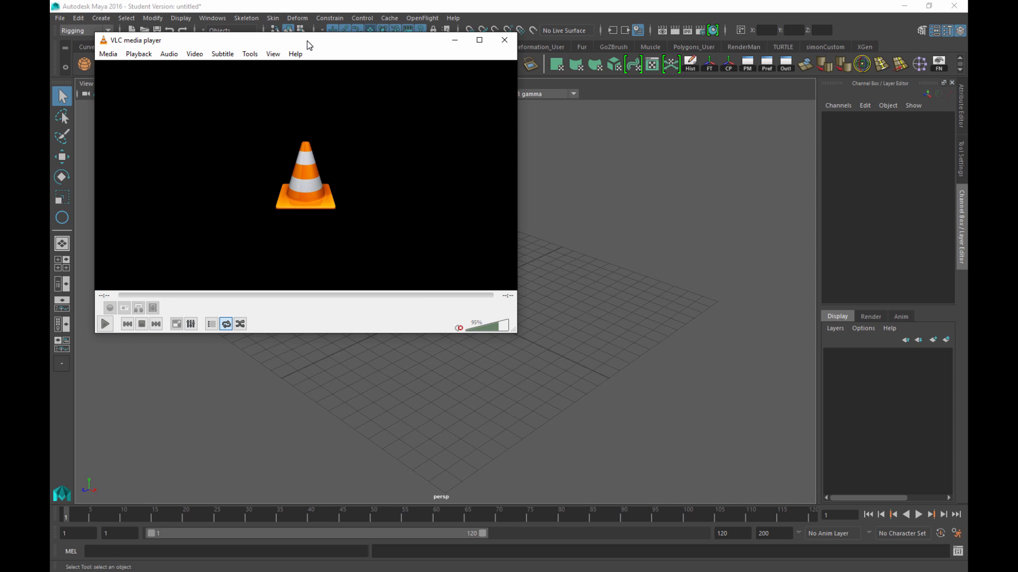
left_click(105, 325)
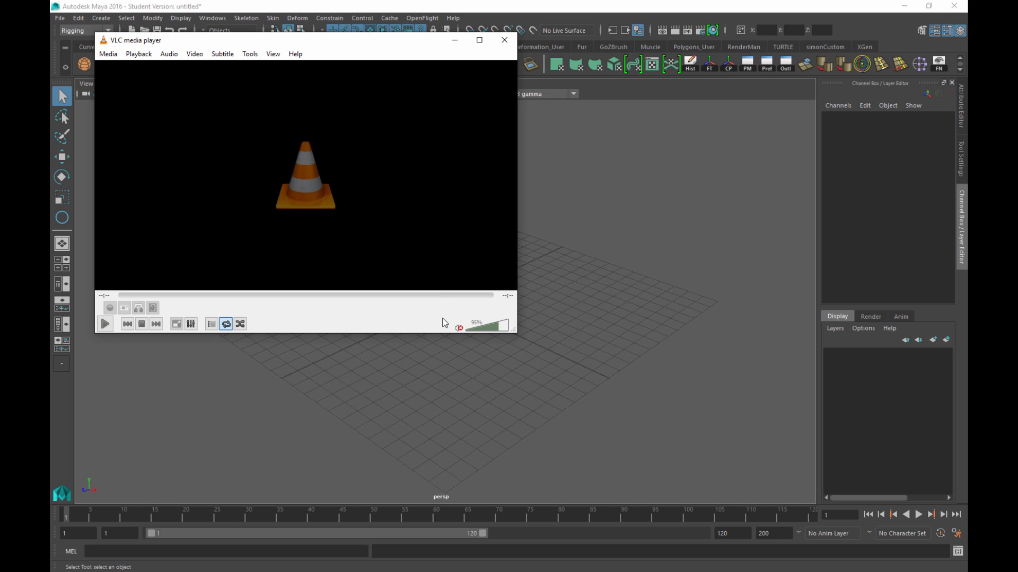
left_click_drag(308, 39, 293, 38)
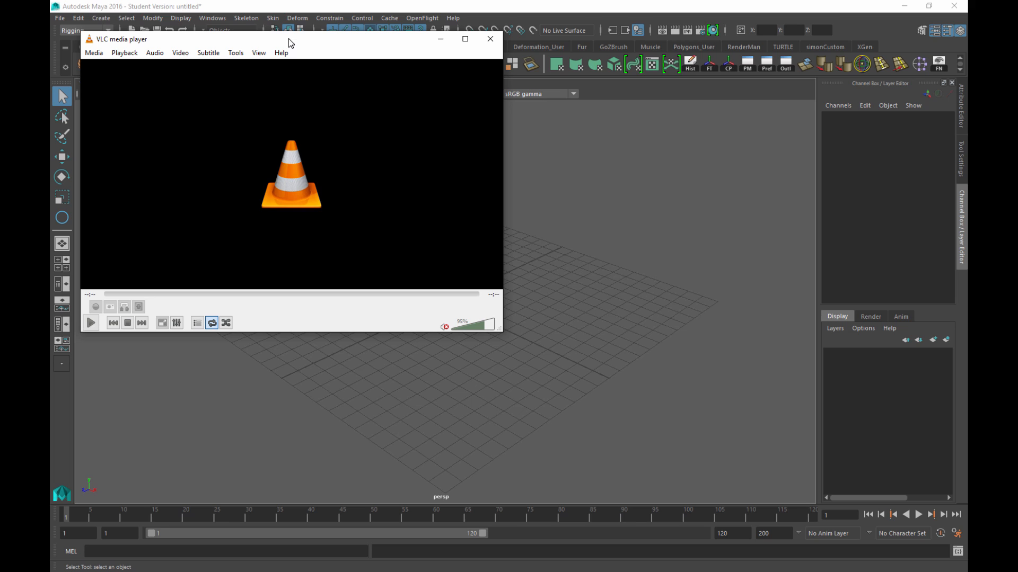
left_click(92, 324)
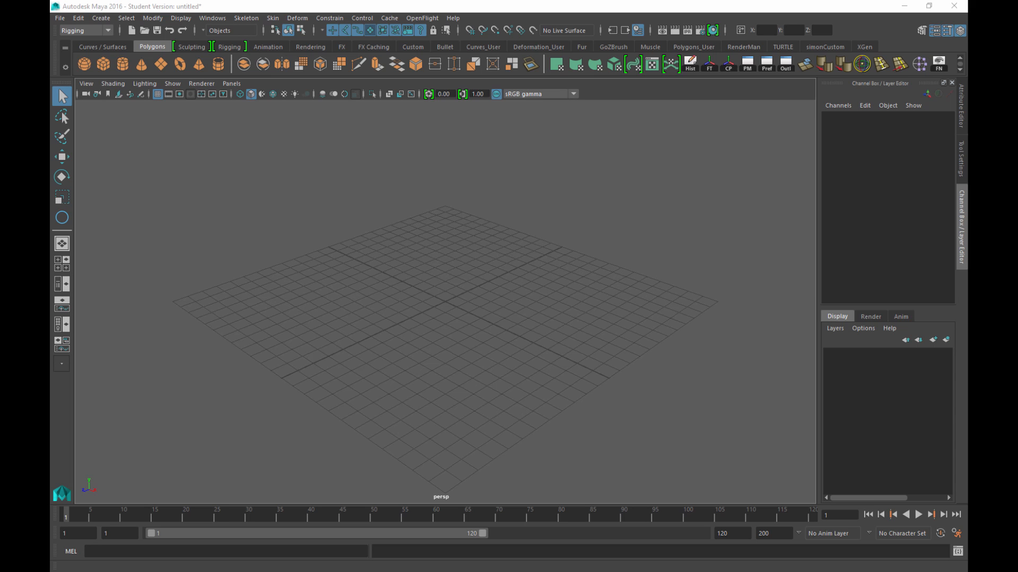
Open the Cert 4 Anim Project 02 - Lip sync folder and look inside BRIEF
left_click_drag(49, 76, 510, 40)
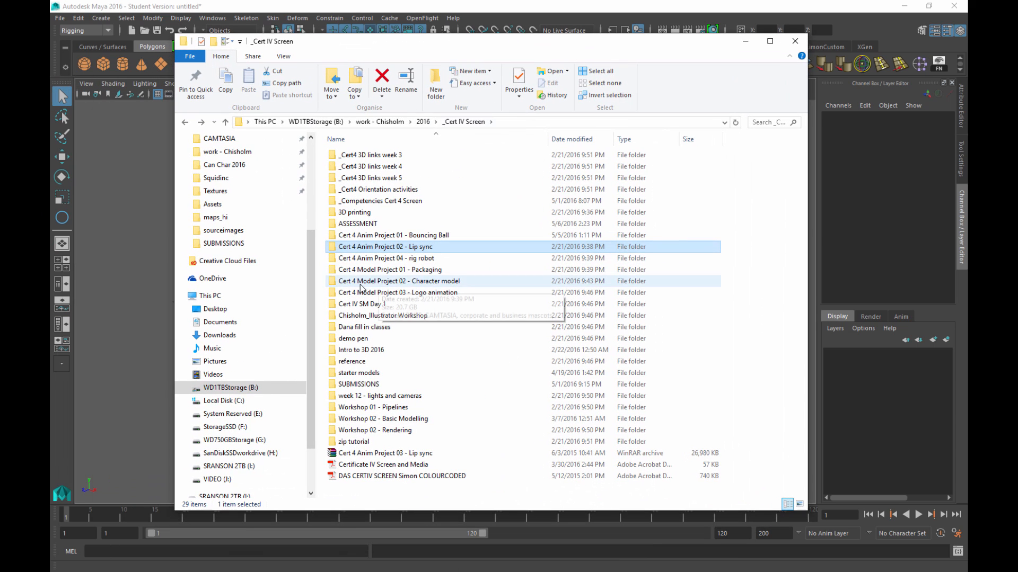
double_click(432, 247)
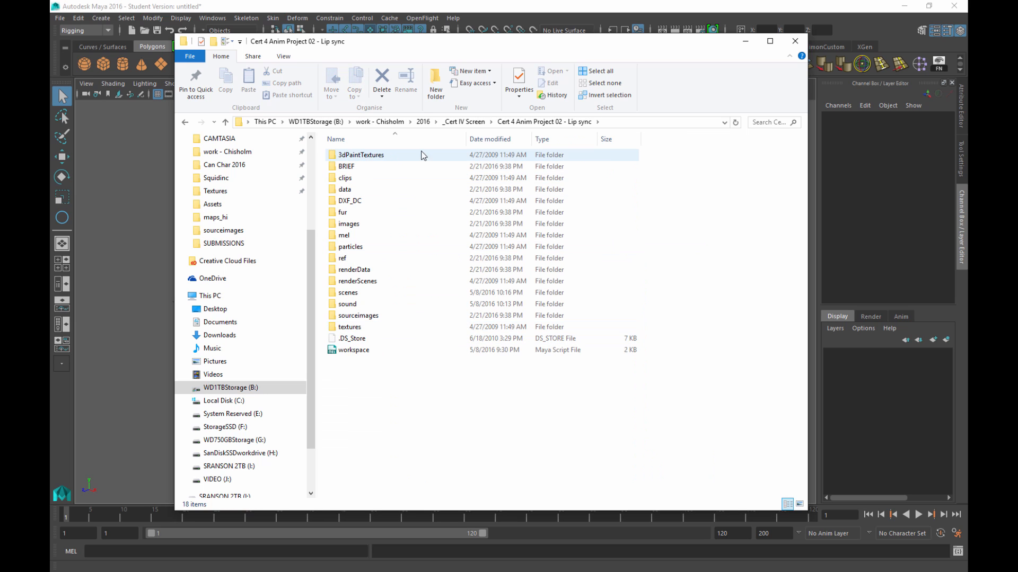
left_click(371, 166)
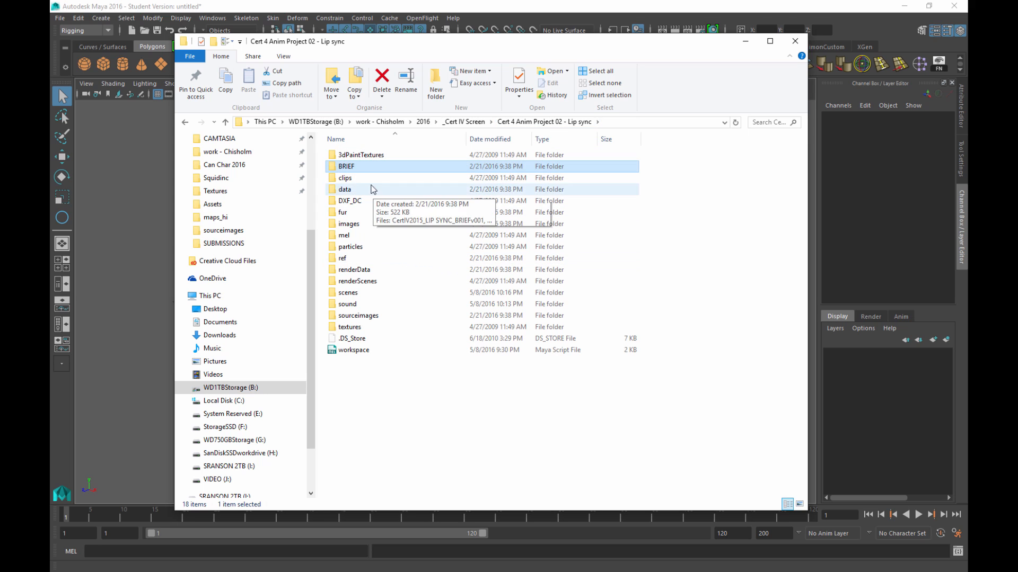
double_click(358, 167)
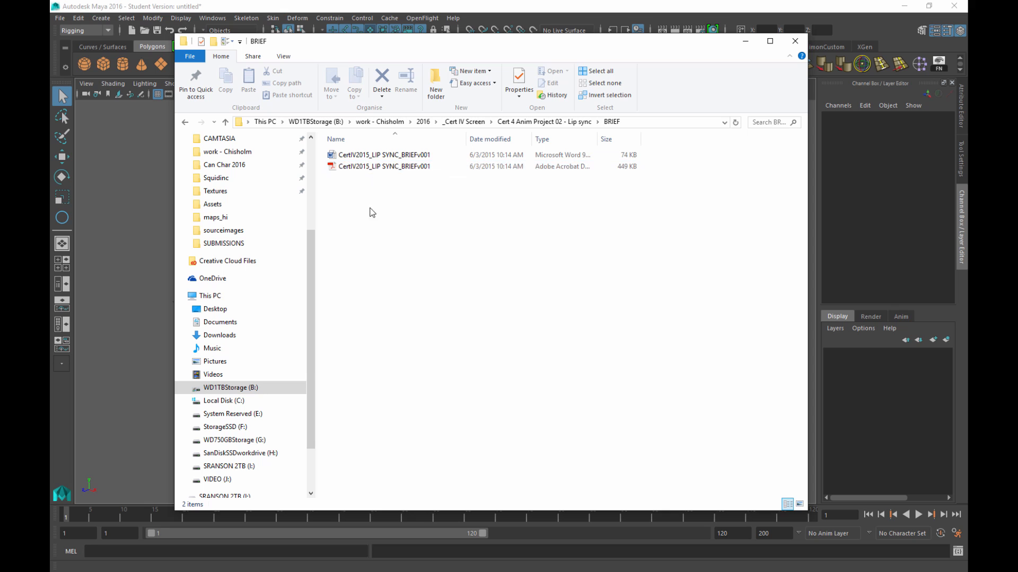
key("alt+Left")
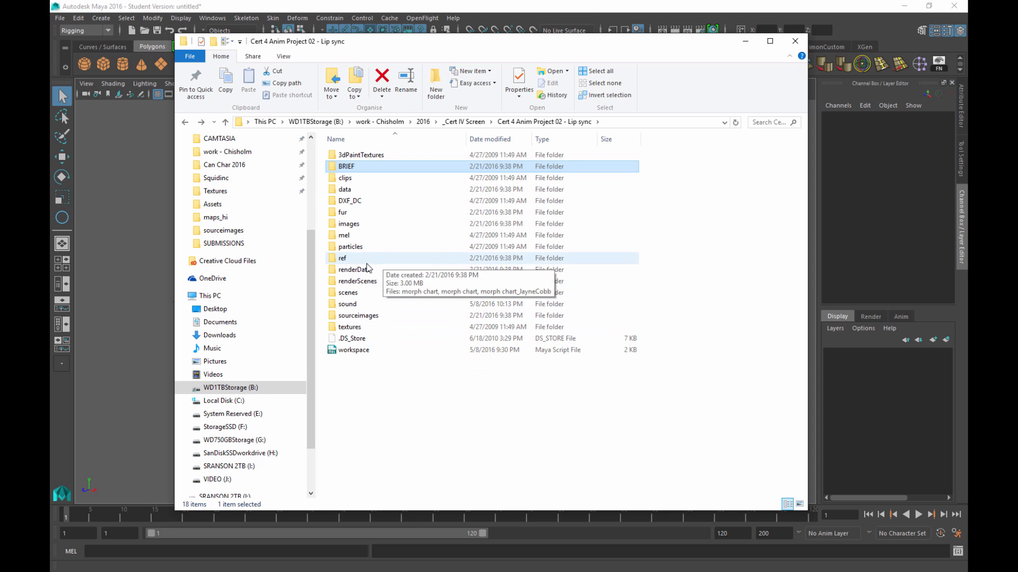
Check the HEAD_RIG_2016 and head BASE_2016 files in scenes, then return to the Lip sync folder
double_click(358, 293)
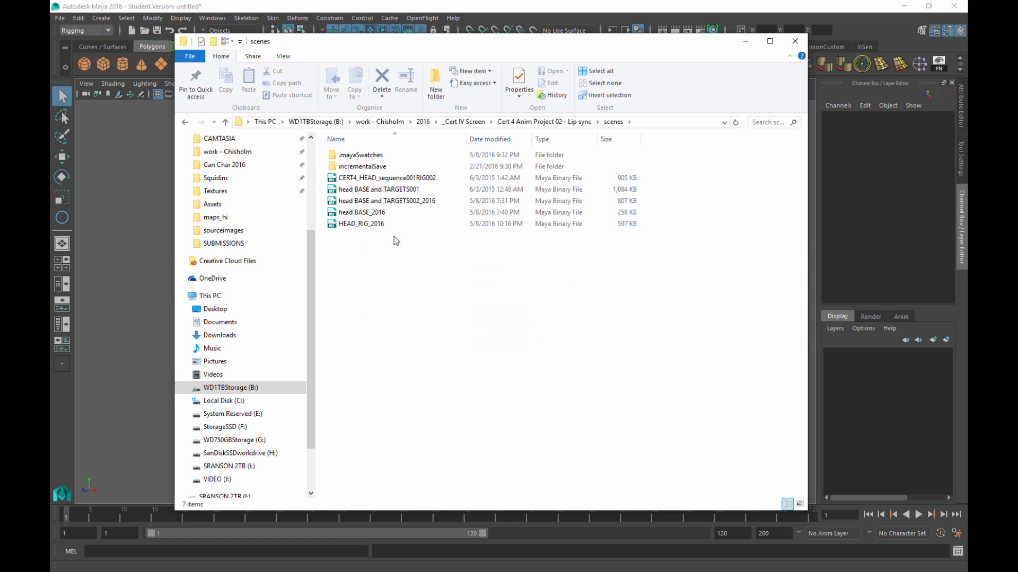
left_click_drag(403, 229, 375, 217)
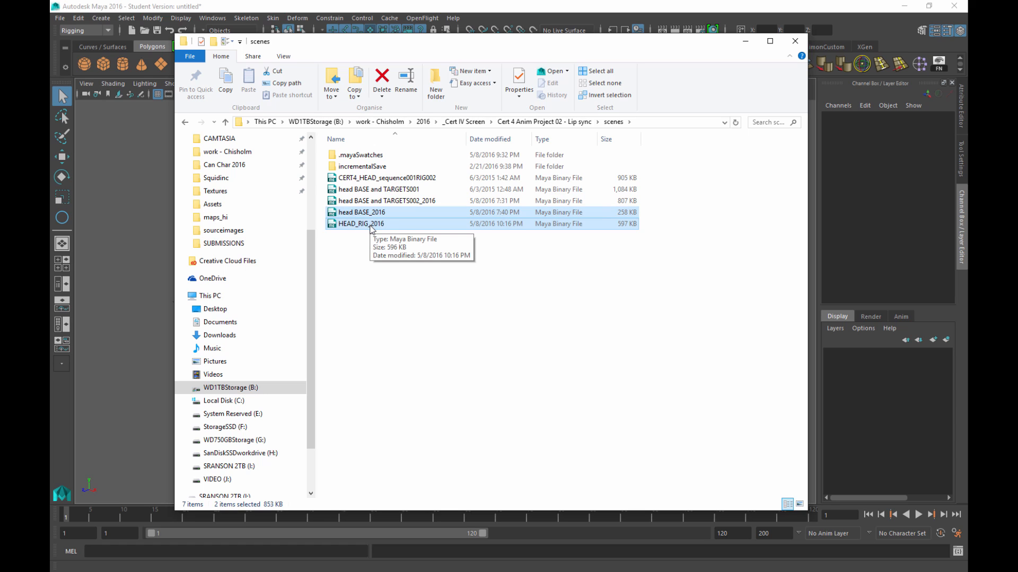
left_click(393, 279)
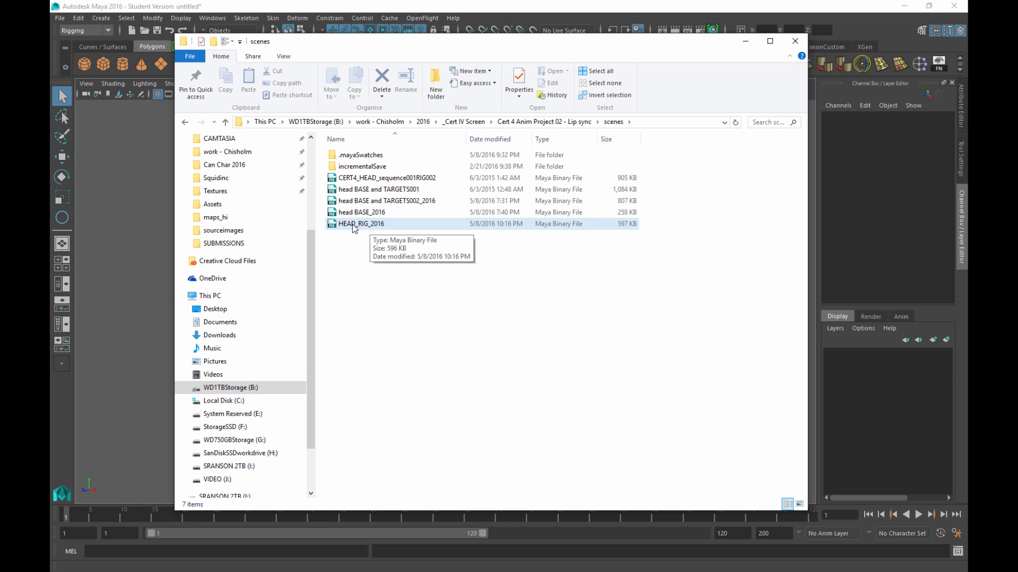
left_click(375, 226)
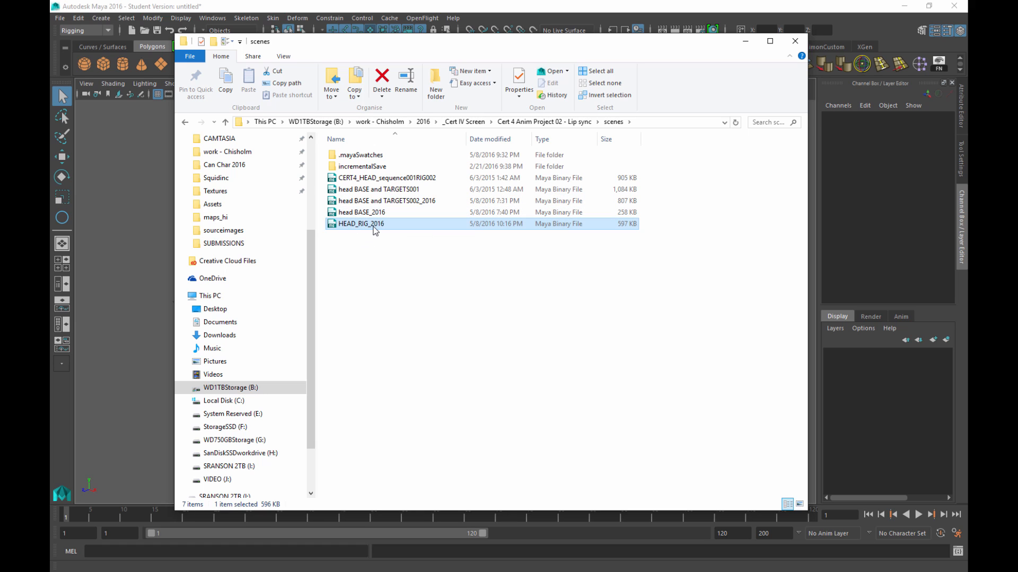
left_click(339, 214)
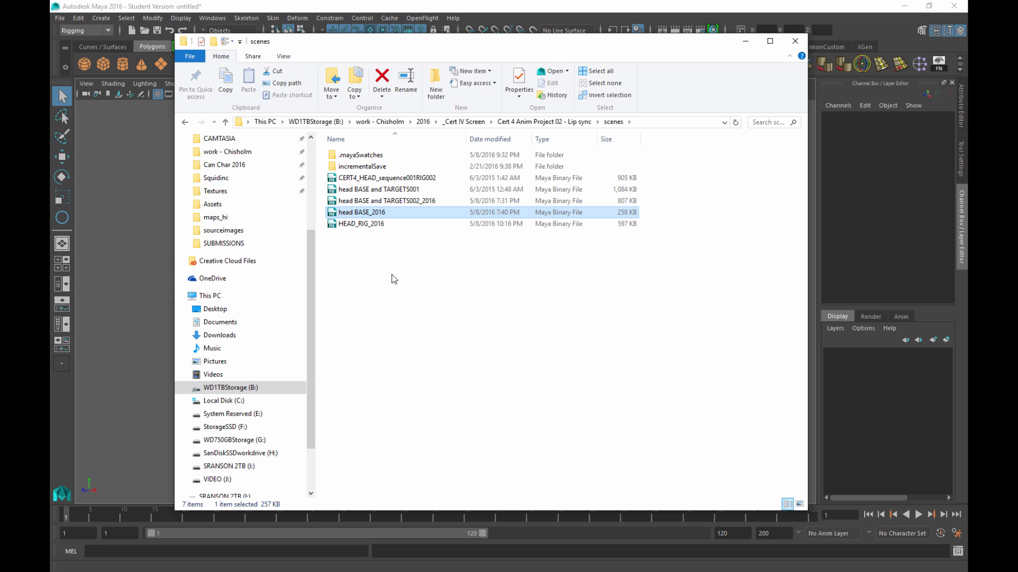
key("alt+Left")
key("alt+Left")
double_click(376, 246)
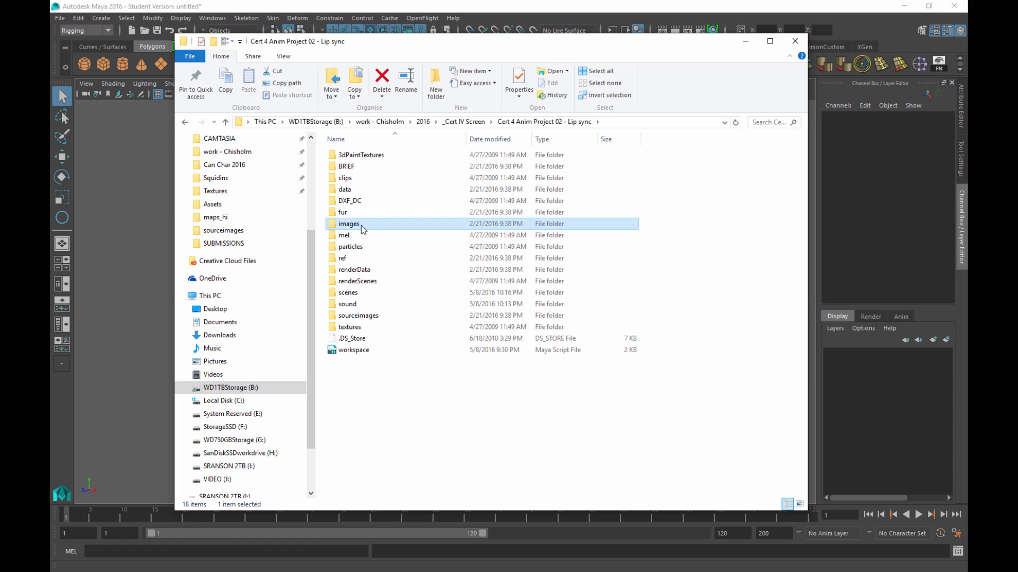
double_click(361, 225)
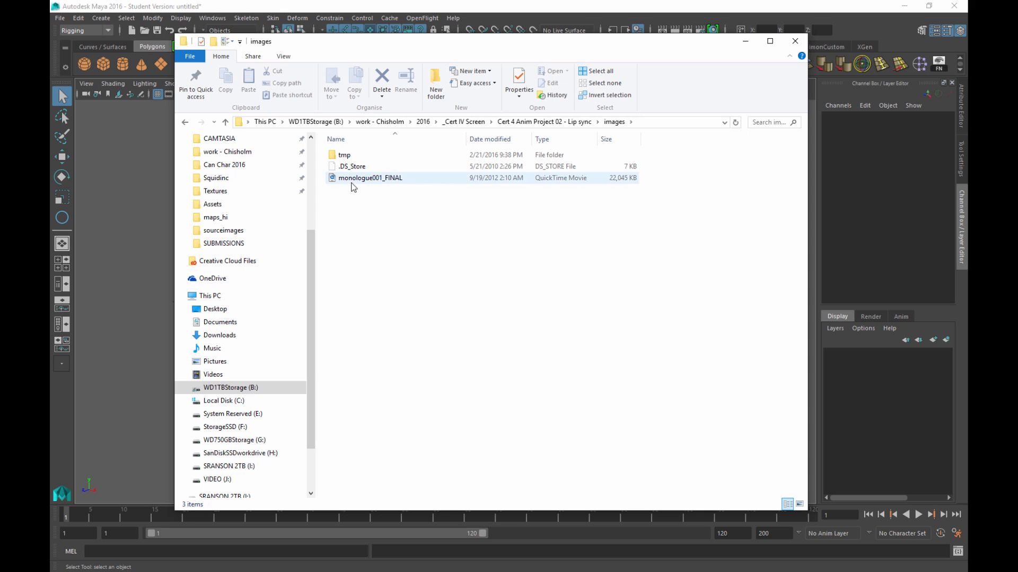
key("alt+Left")
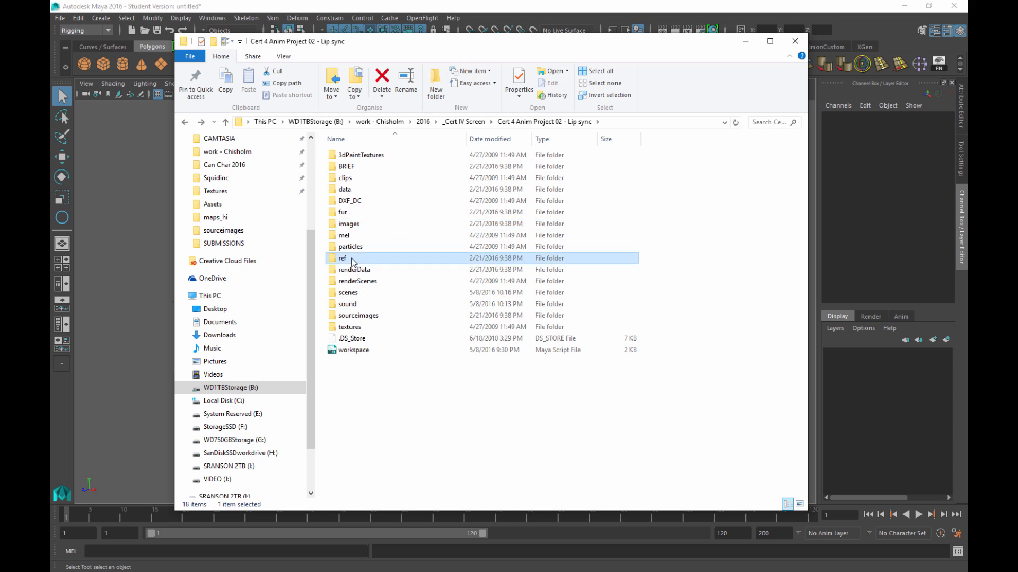
View the morph target chart image from the ref folder in Photos, then close it
double_click(368, 259)
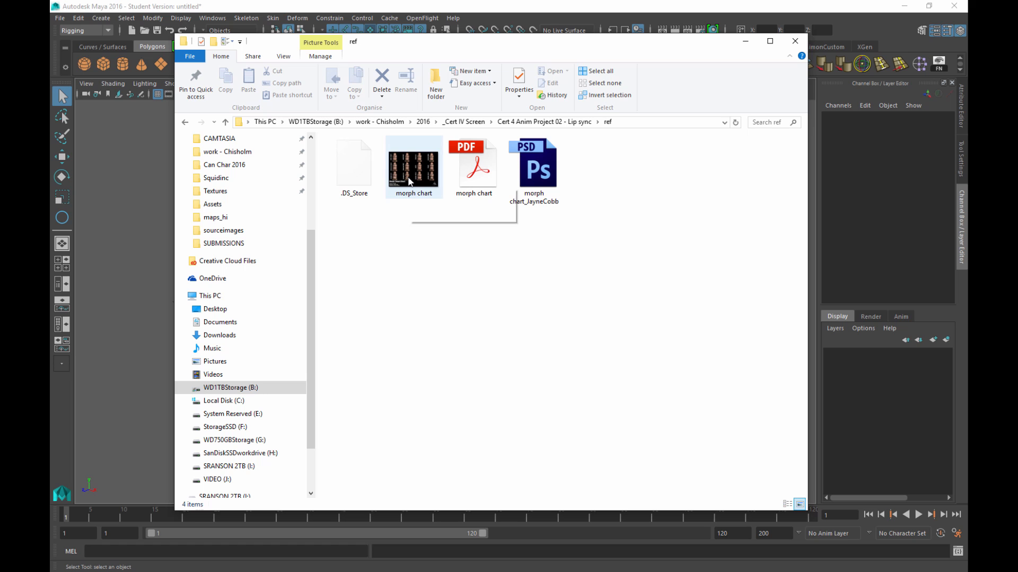
double_click(408, 182)
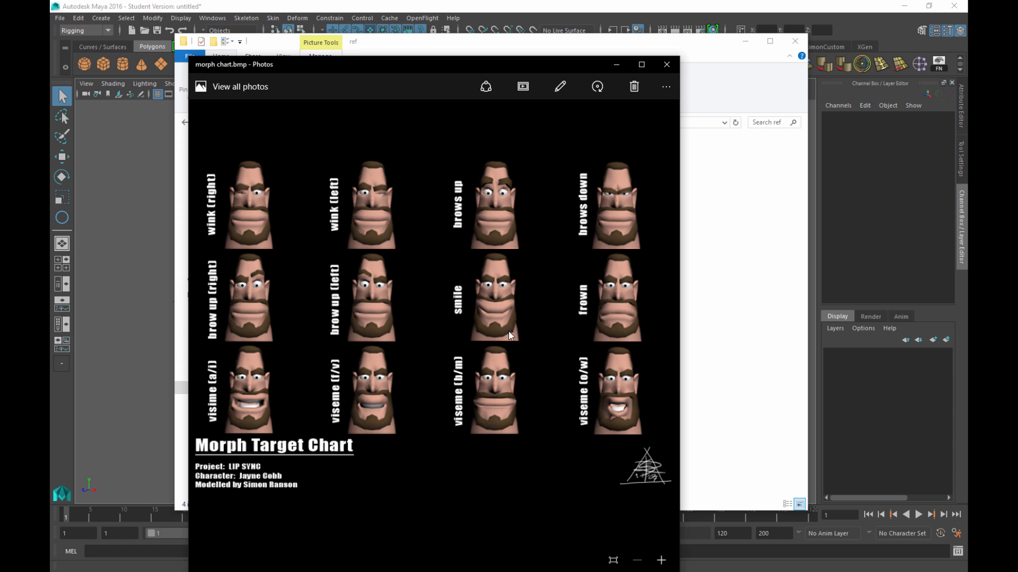
left_click(666, 64)
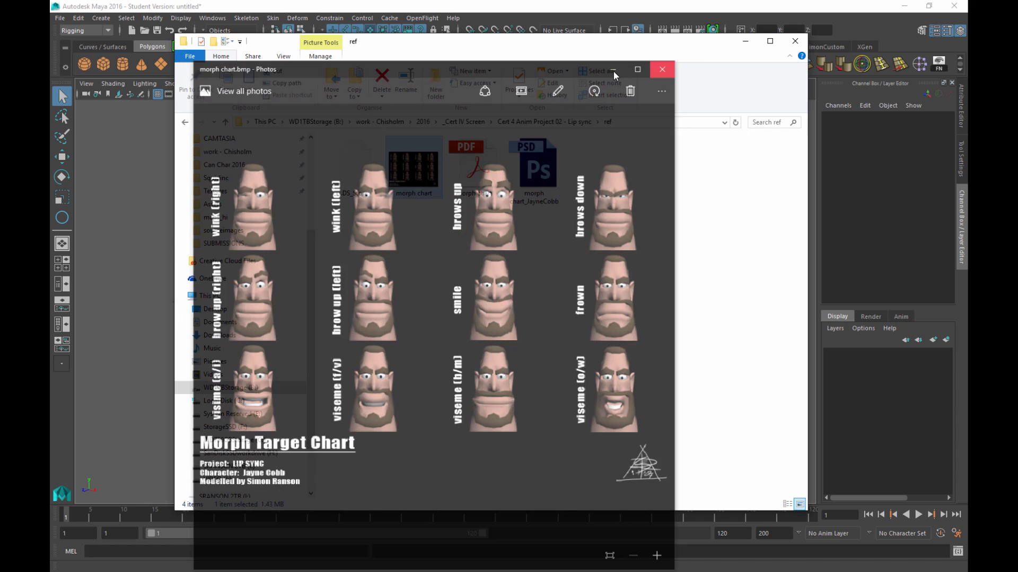
left_click(480, 252)
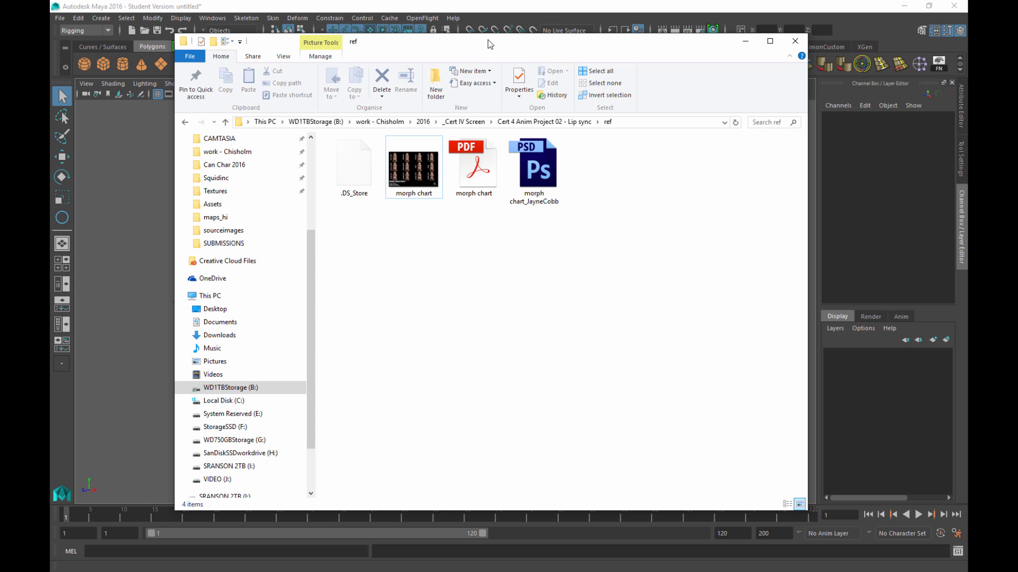
left_click_drag(489, 37, 489, 78)
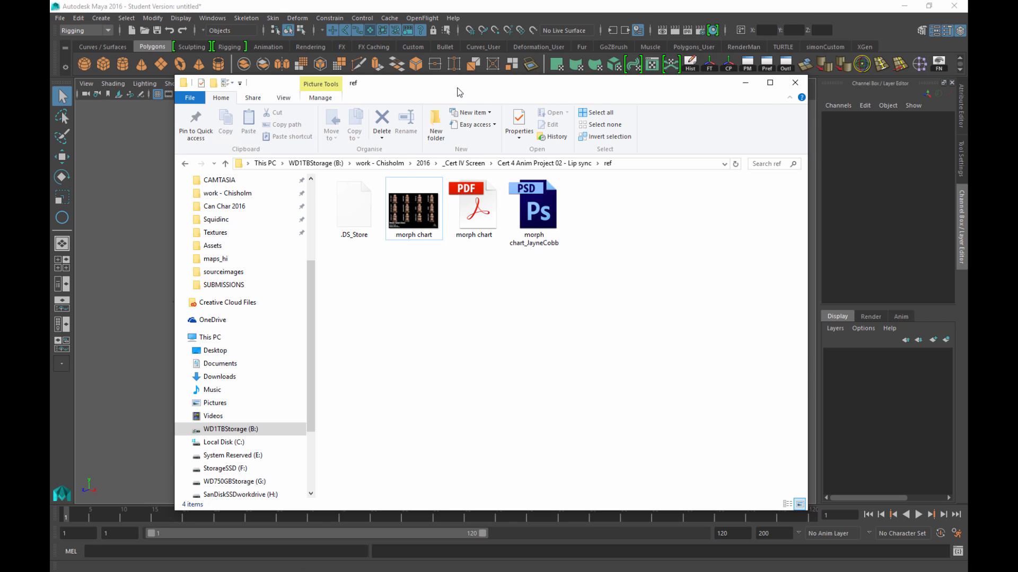
Move the ref folder window off the left edge so Maya is fully visible
left_click_drag(458, 88, 51, 69)
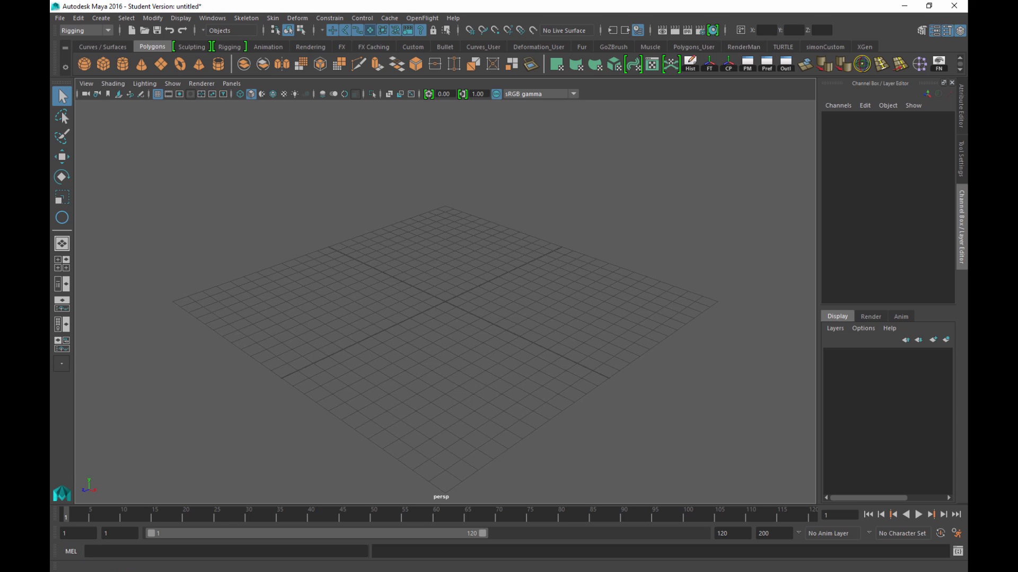
Maximize Audition and play the 1.150-second hello_02.wav clip twice
left_click_drag(50, 109, 422, 38)
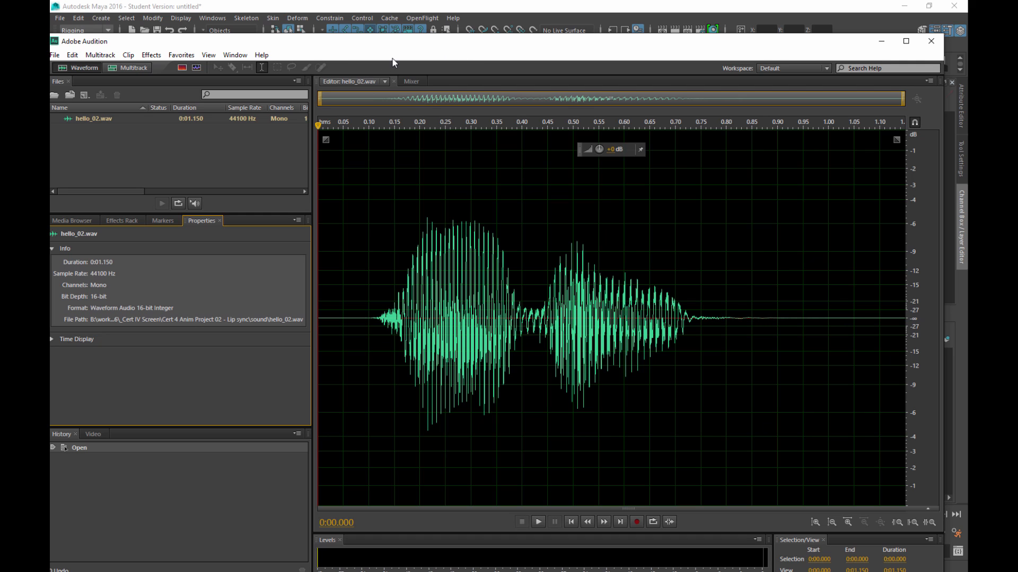
double_click(432, 39)
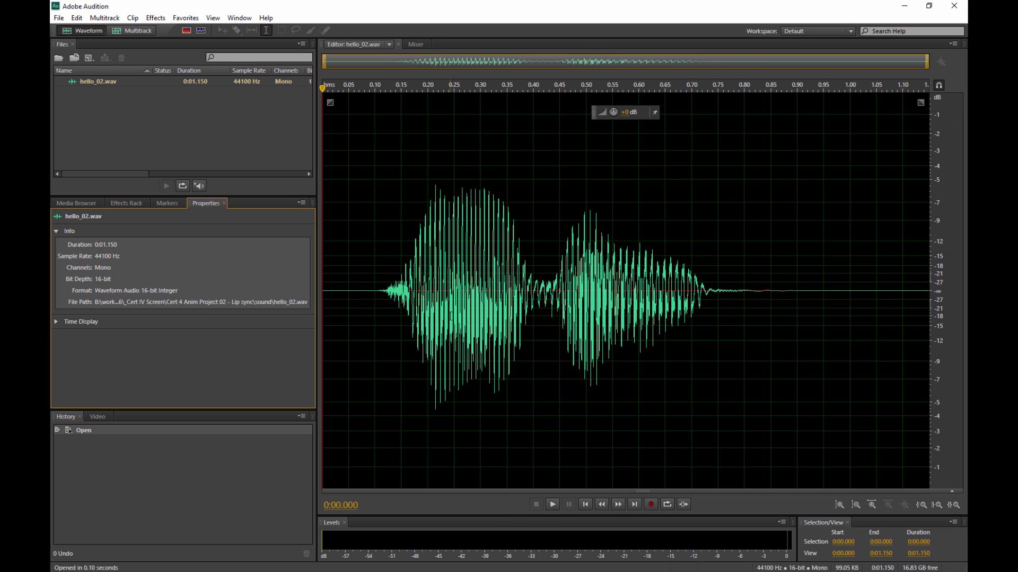
left_click(552, 504)
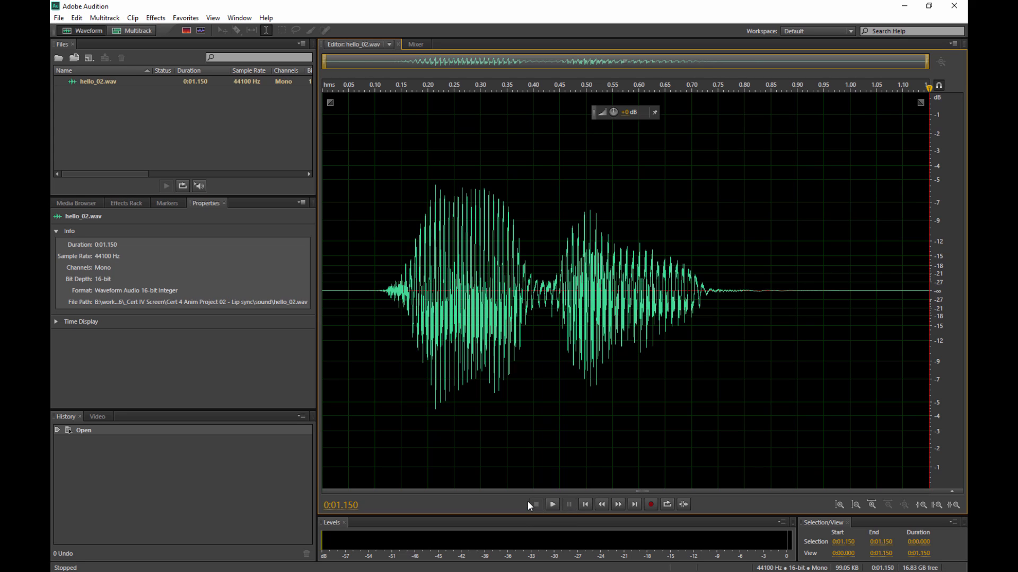
left_click(554, 504)
left_click(106, 258)
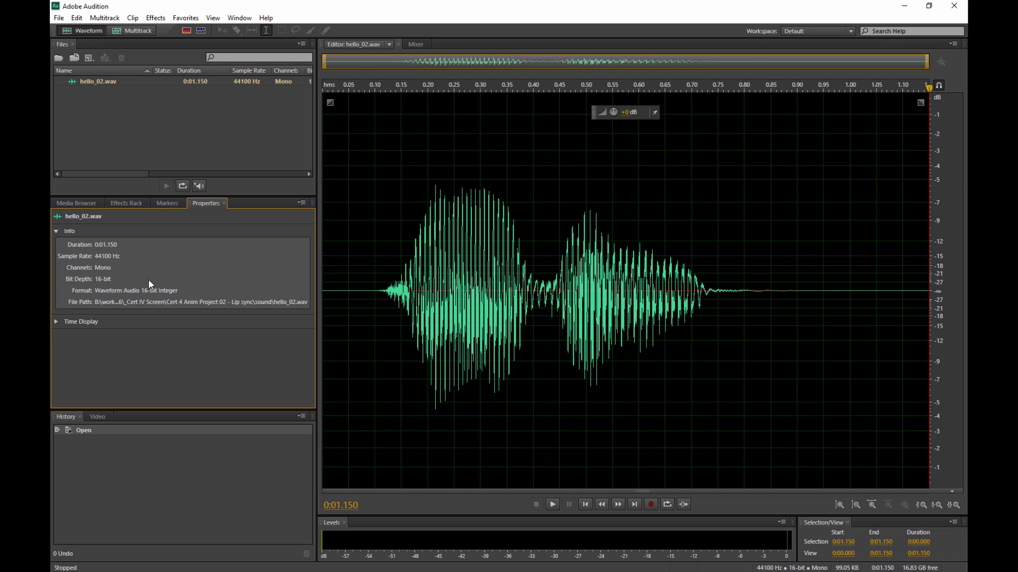
Start exporting hello_02.wav as hello_02_01.wav with Wave PCM format kept
left_click(58, 17)
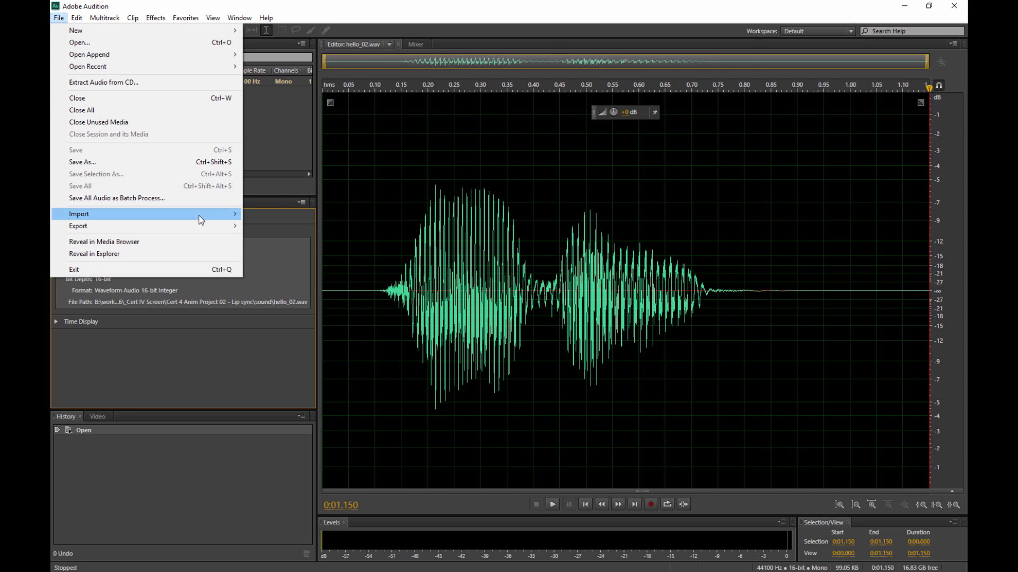
mouse_move(220, 225)
left_click(268, 226)
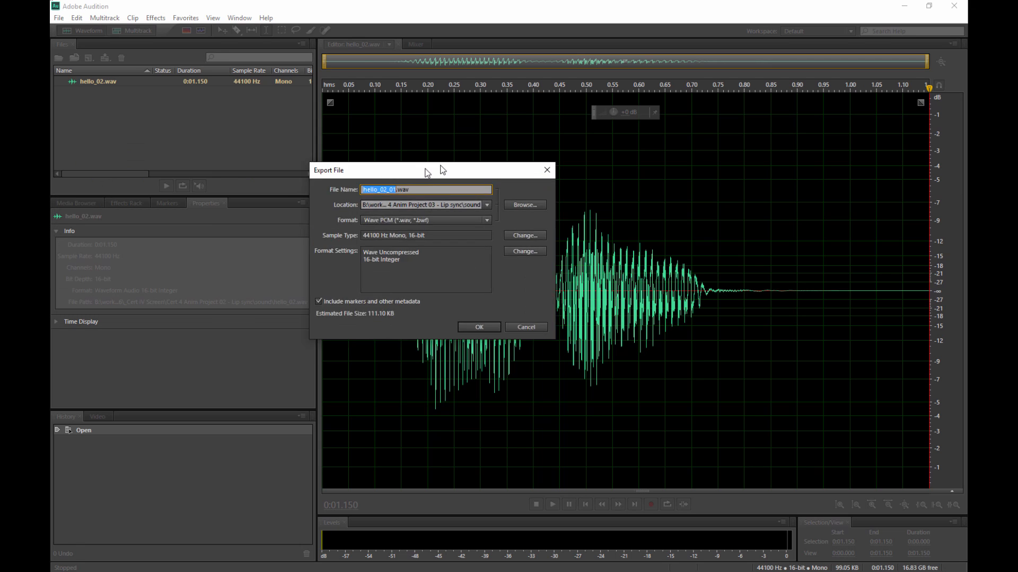
left_click_drag(443, 170, 488, 104)
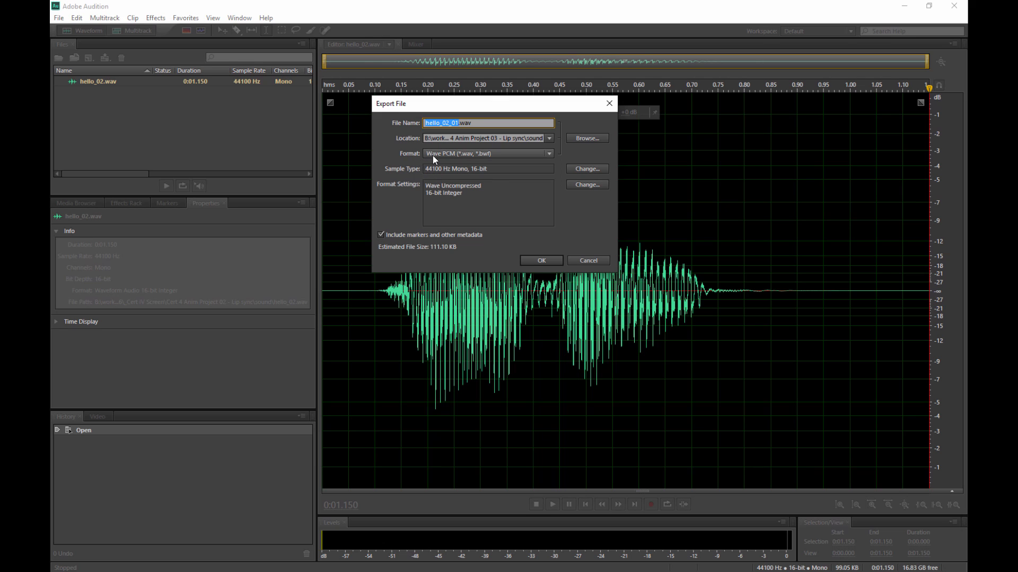
left_click(465, 154)
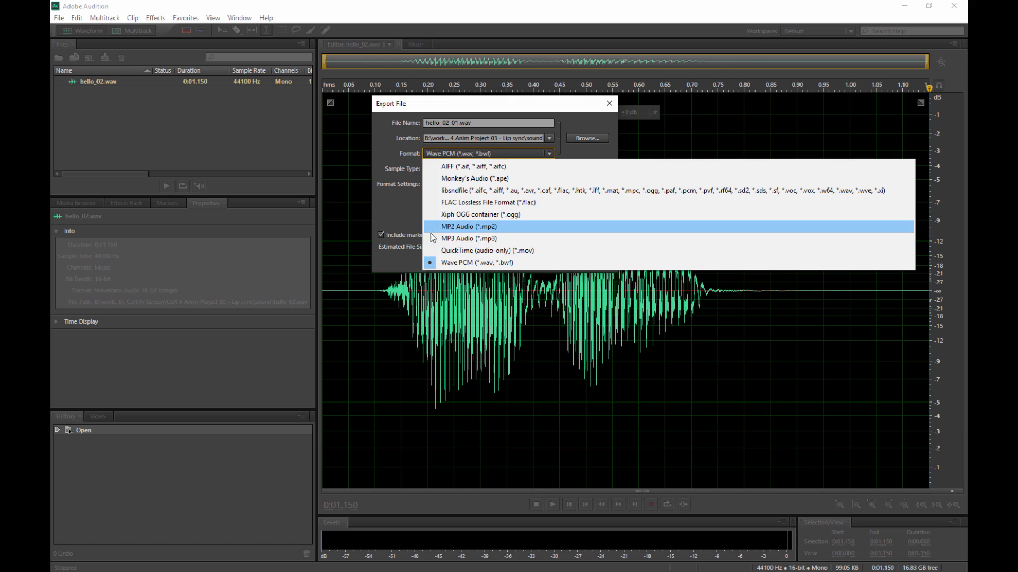
left_click(396, 210)
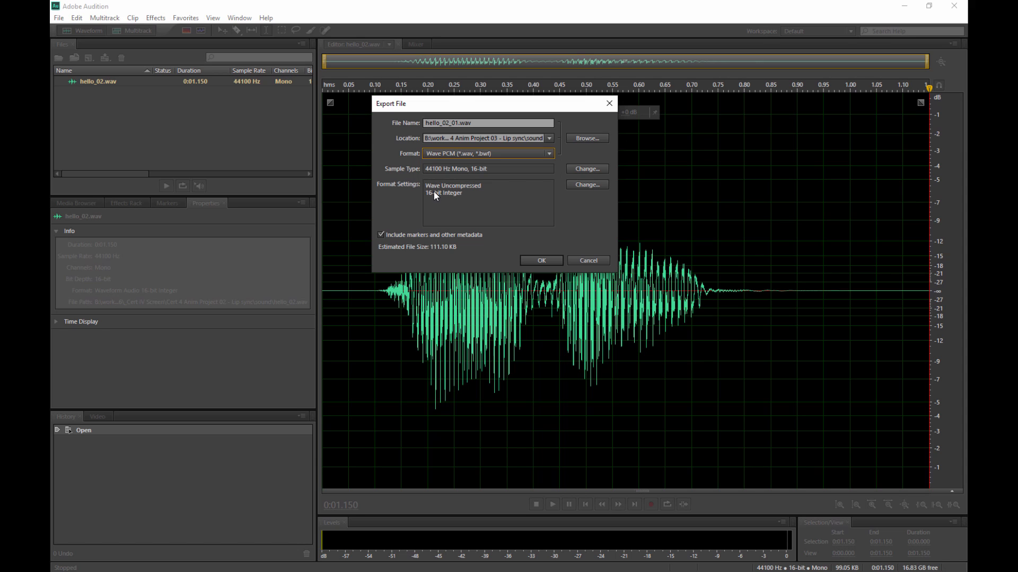
left_click(585, 185)
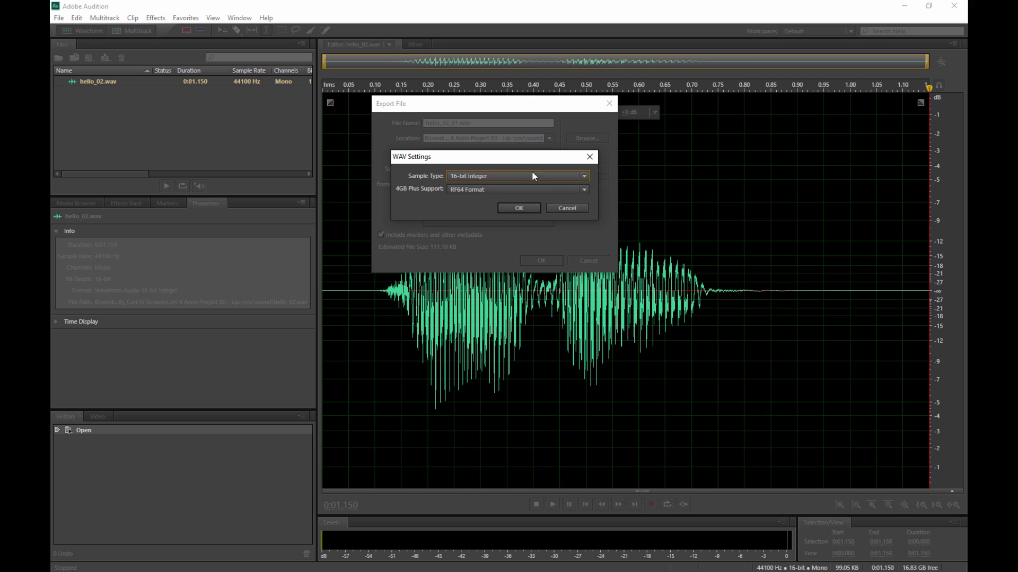
left_click(488, 175)
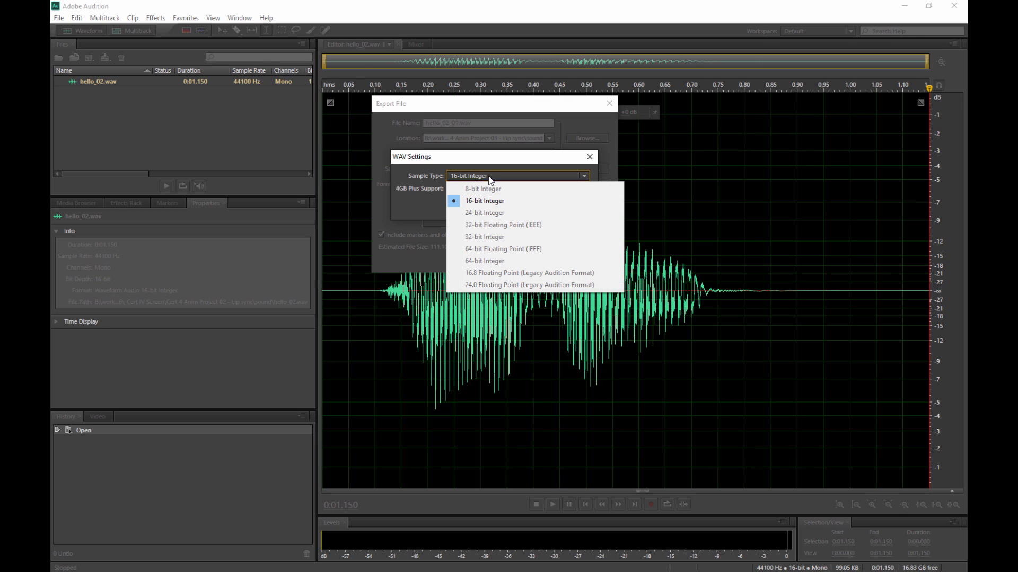
left_click(452, 207)
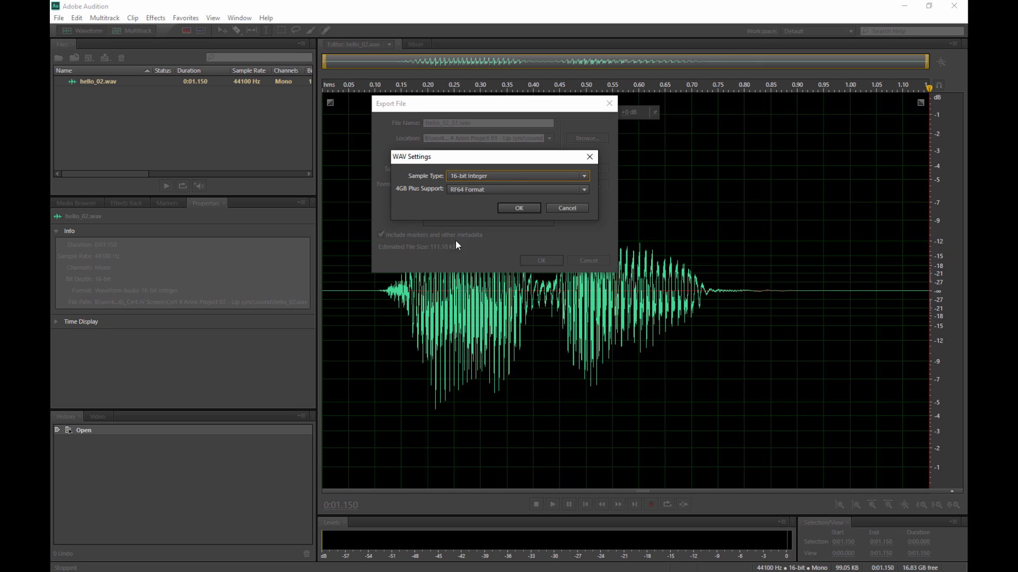
left_click(475, 177)
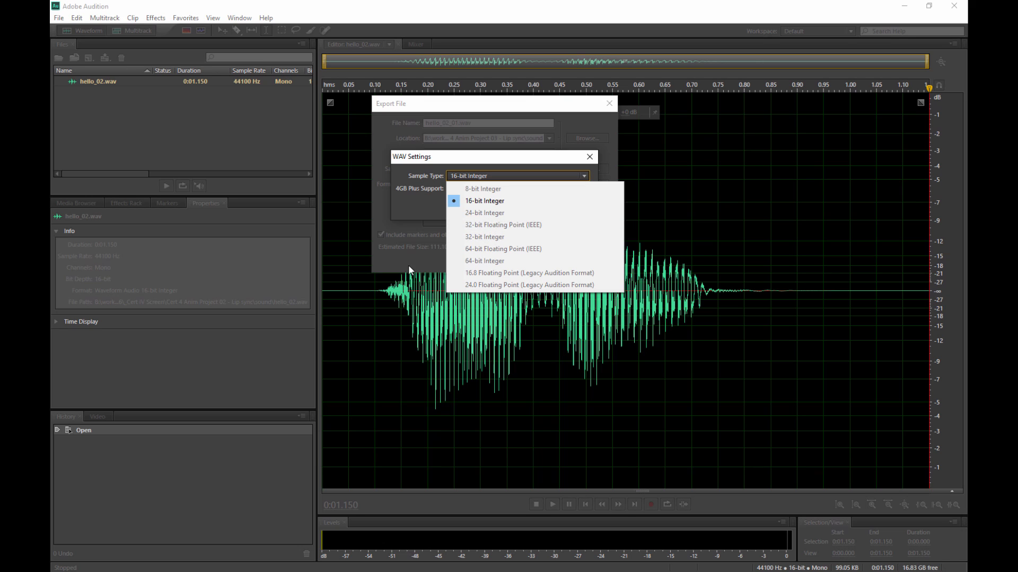
left_click(409, 200)
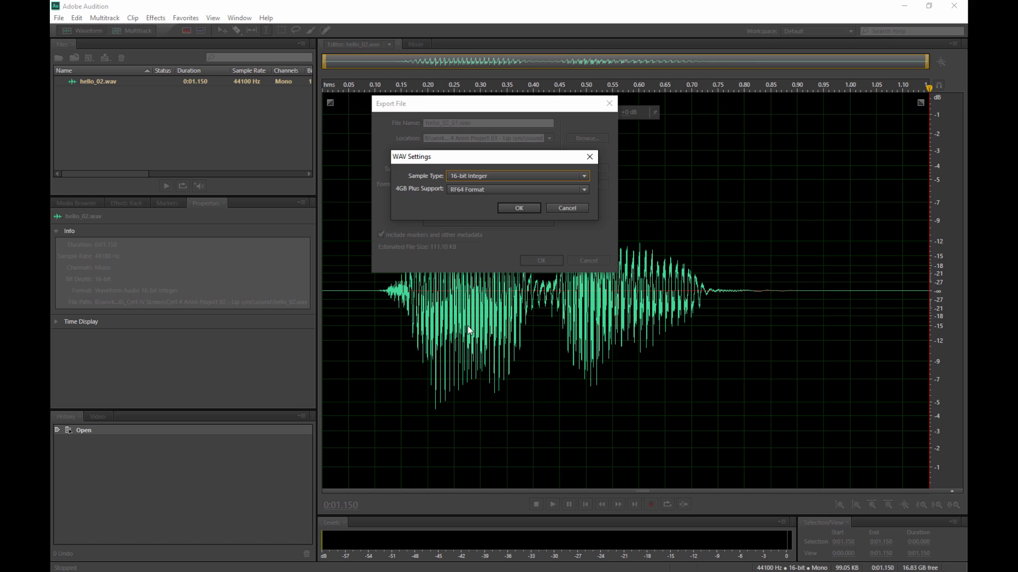
left_click(463, 189)
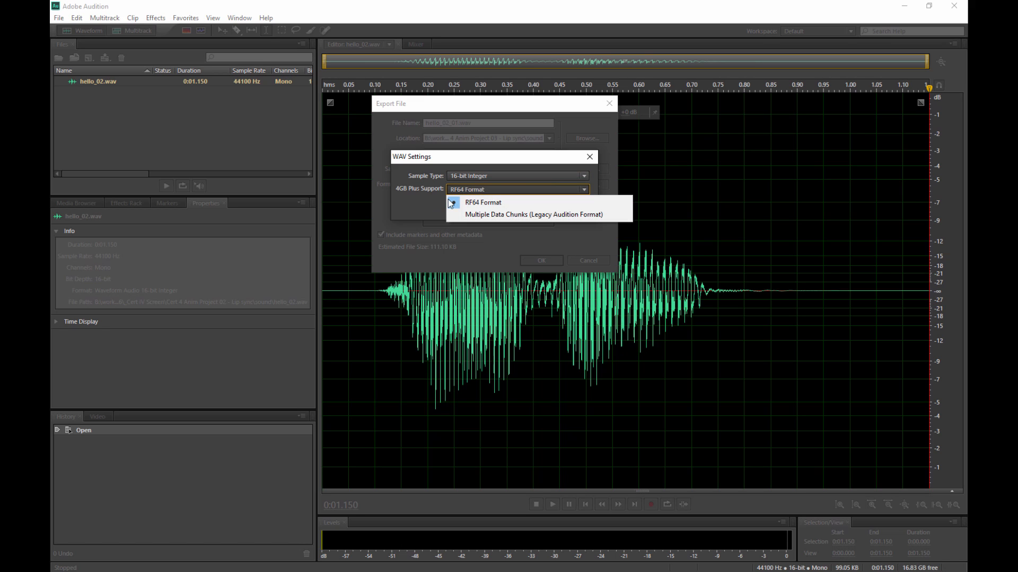
left_click(422, 203)
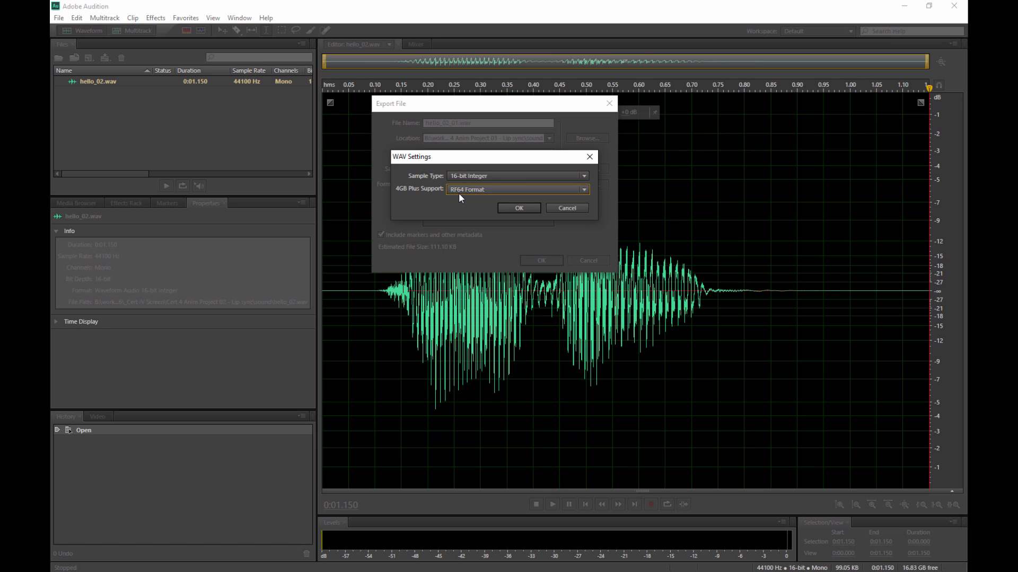
left_click(566, 208)
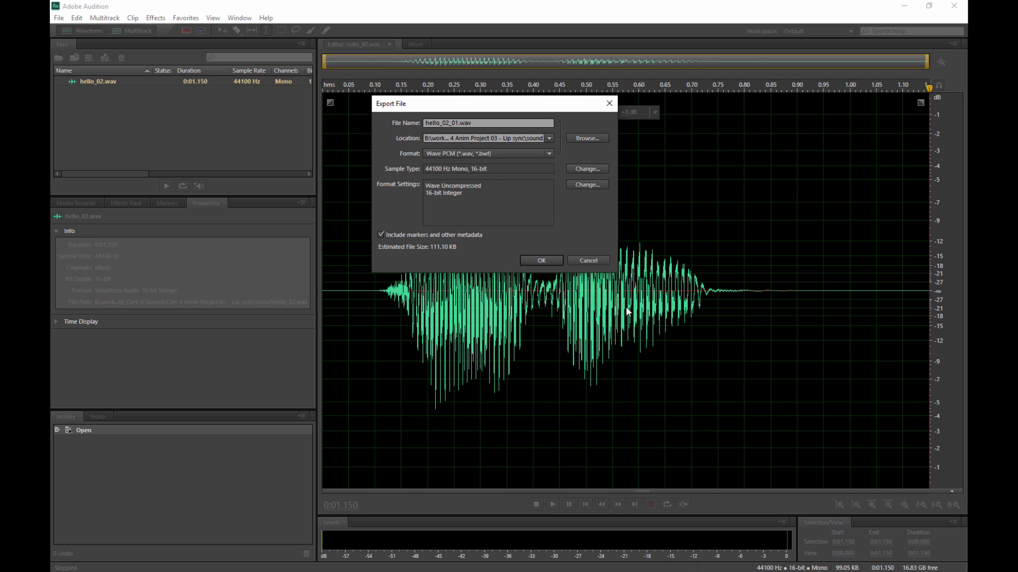
Cancel the hello_02 export and return to Maya's empty untitled scene
left_click(596, 263)
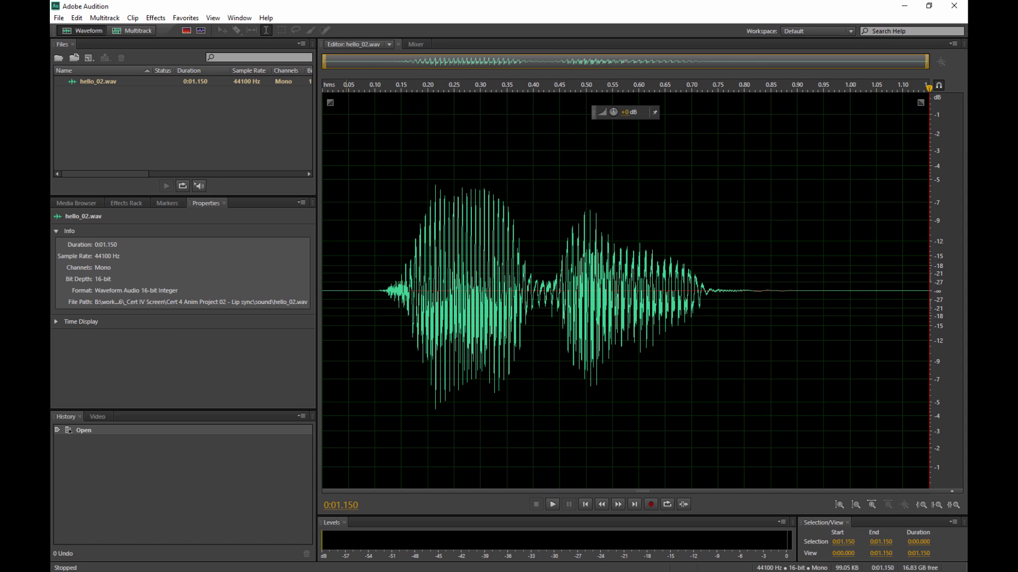
left_click(275, 462)
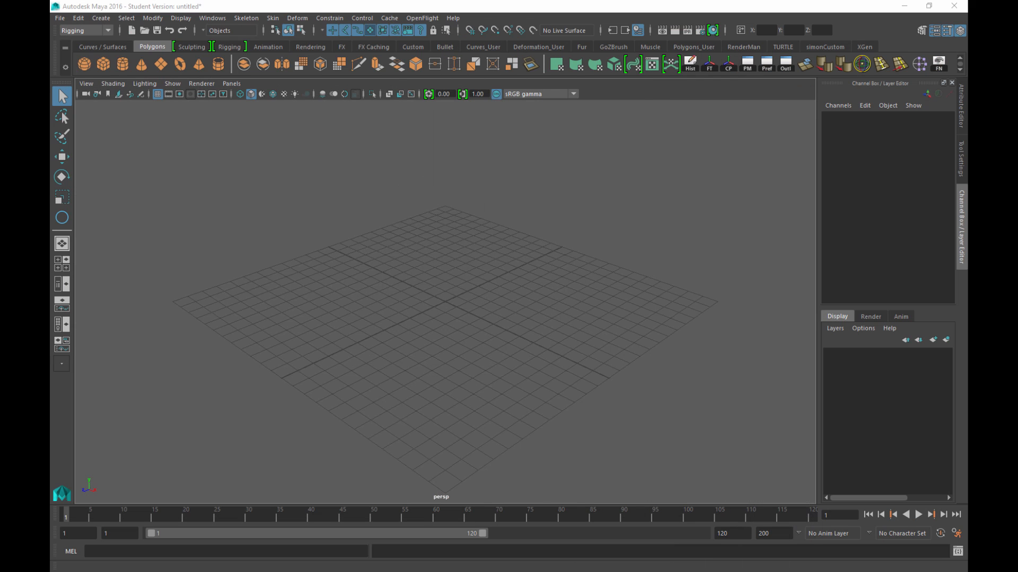
left_click(604, 95)
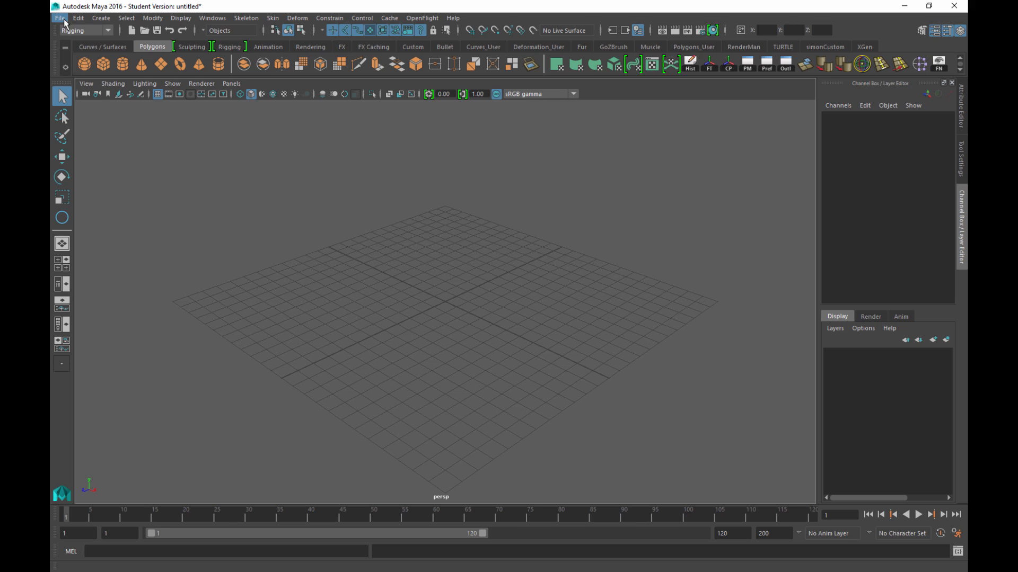
Set Cert 4 Anim Project 02 - Lip sync as the current Maya project
left_click(62, 24)
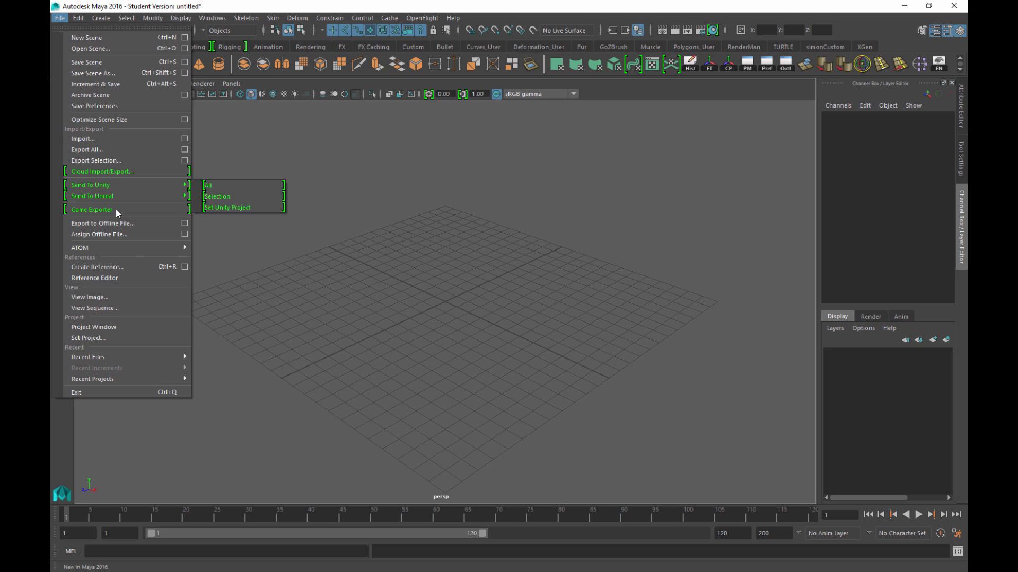
left_click(91, 339)
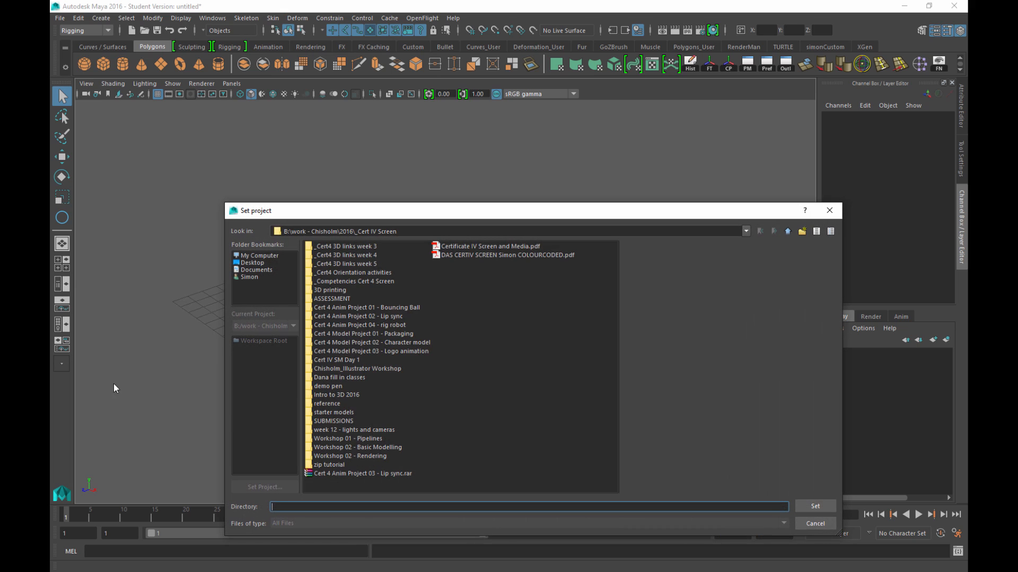
left_click(403, 317)
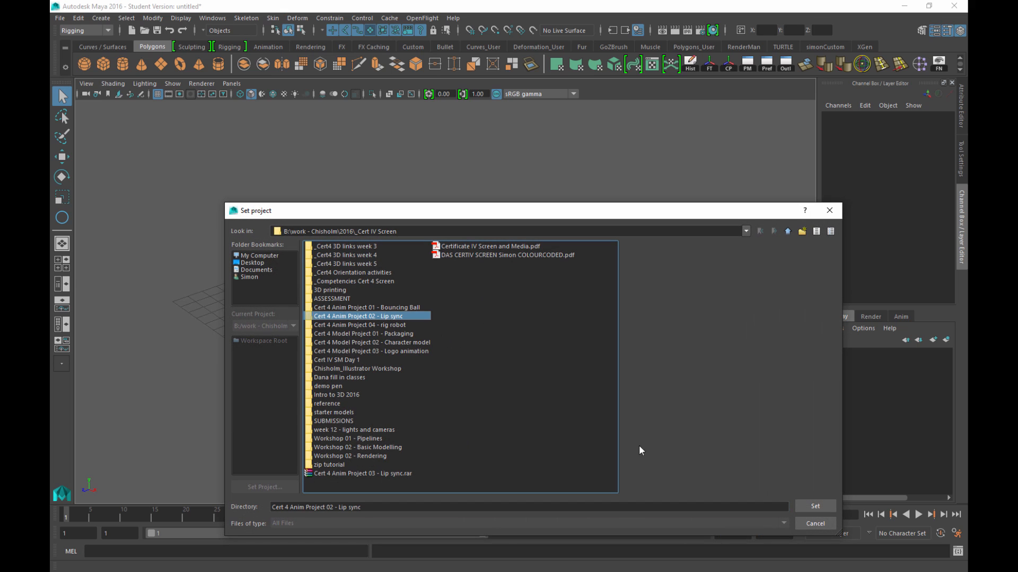
left_click(815, 506)
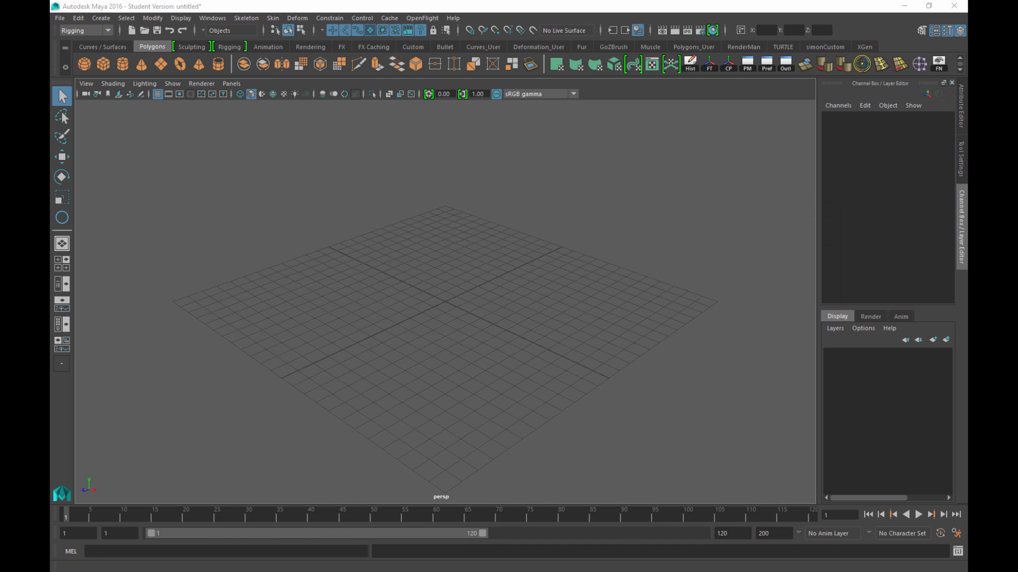
Check the project's sound and scenes folders in Explorer, then move Explorer aside
left_click_drag(50, 267, 557, 72)
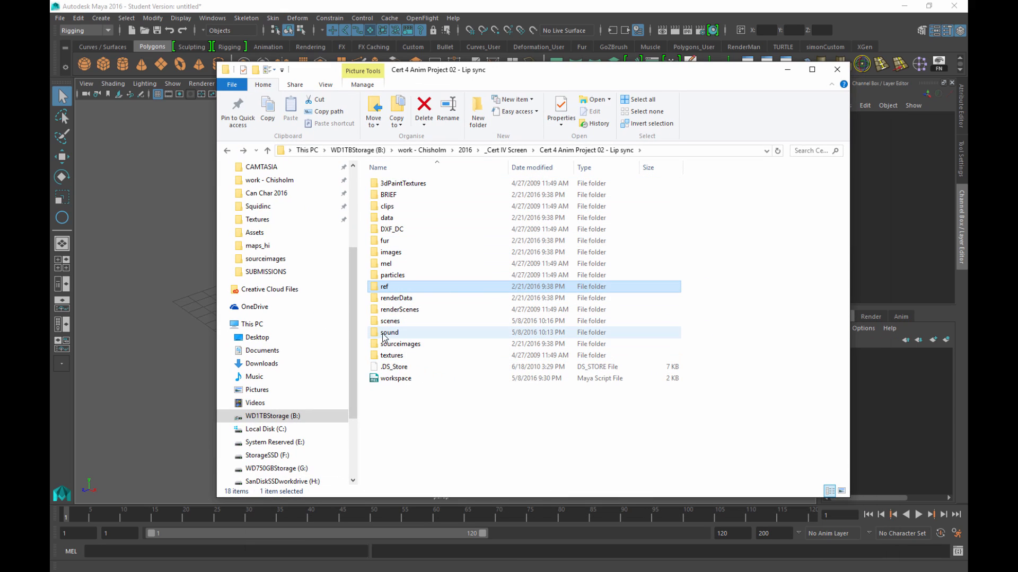
double_click(402, 336)
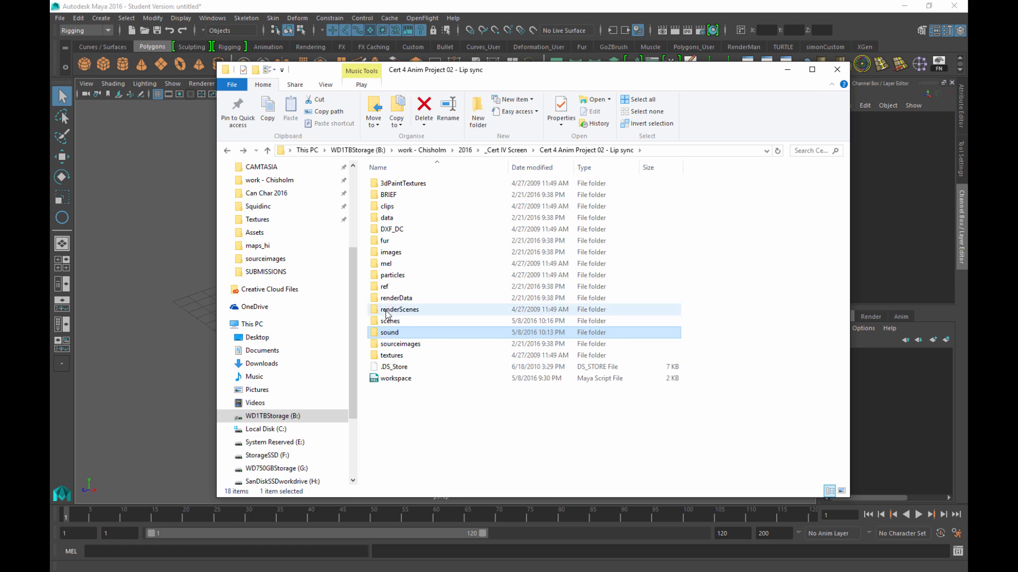
double_click(393, 320)
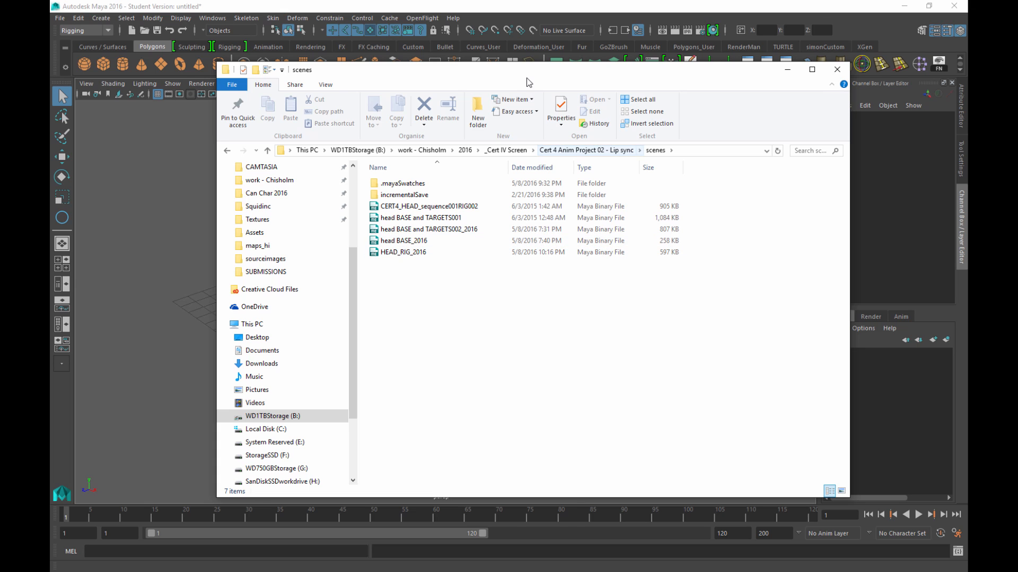
left_click_drag(500, 78, 50, 125)
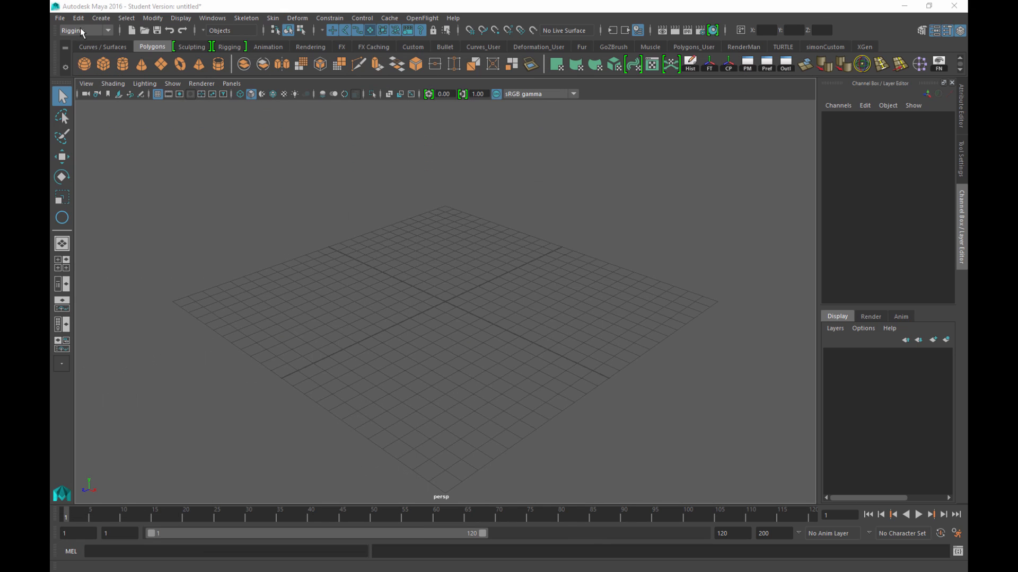
Open HEAD_RIG_2016.mb without saving the current untitled scene
left_click(60, 19)
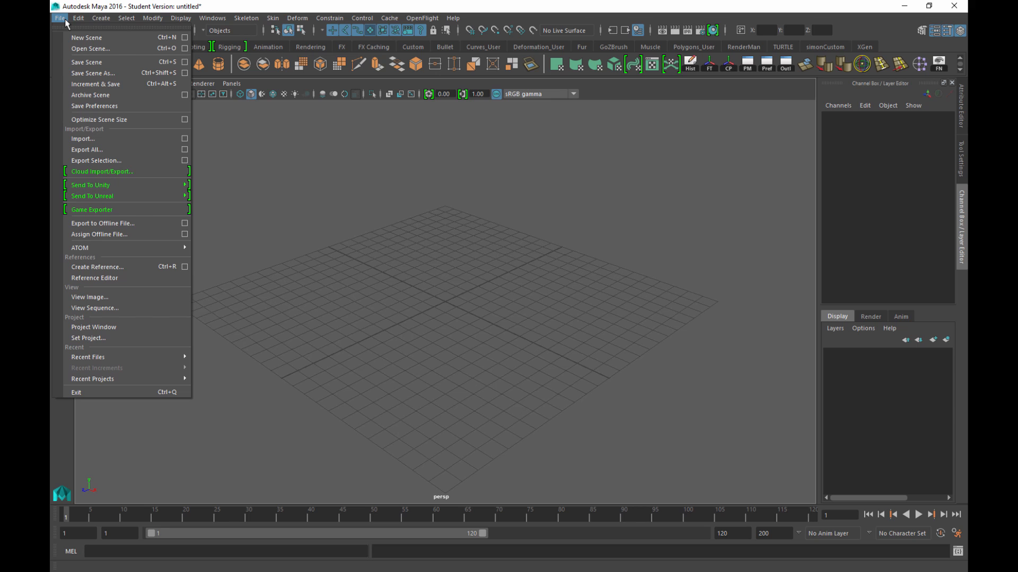
left_click(75, 48)
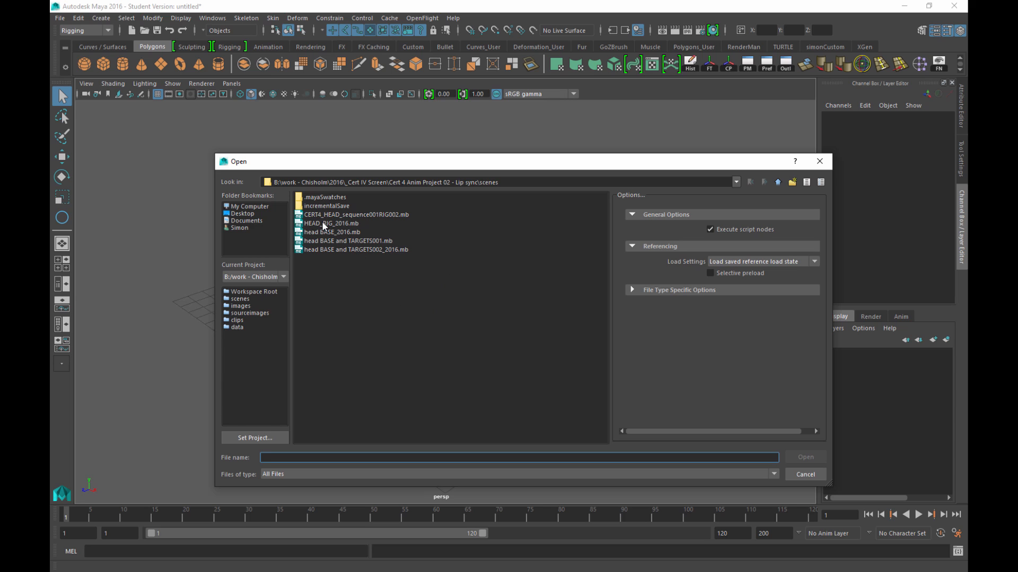
left_click(354, 224)
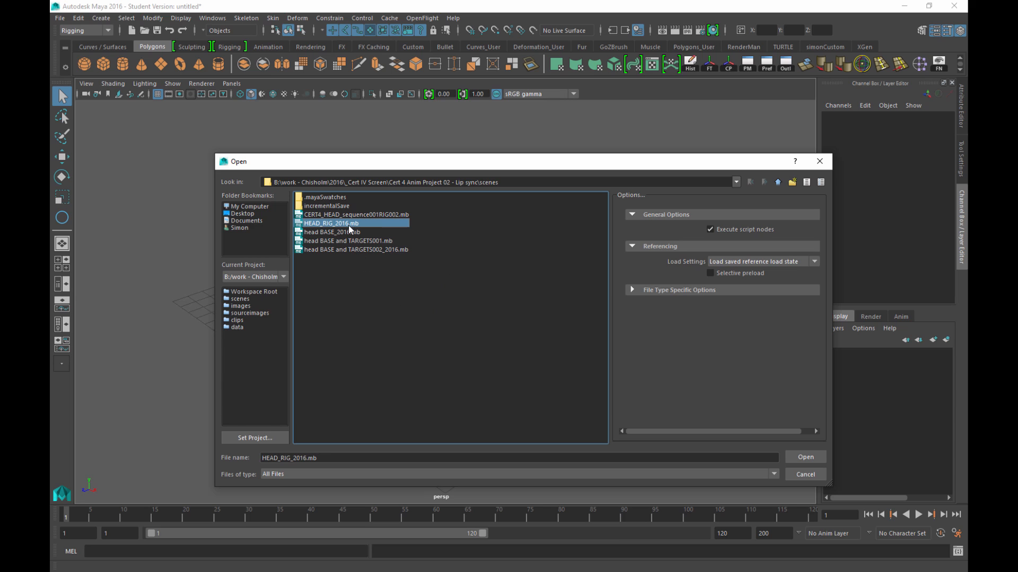
left_click(805, 456)
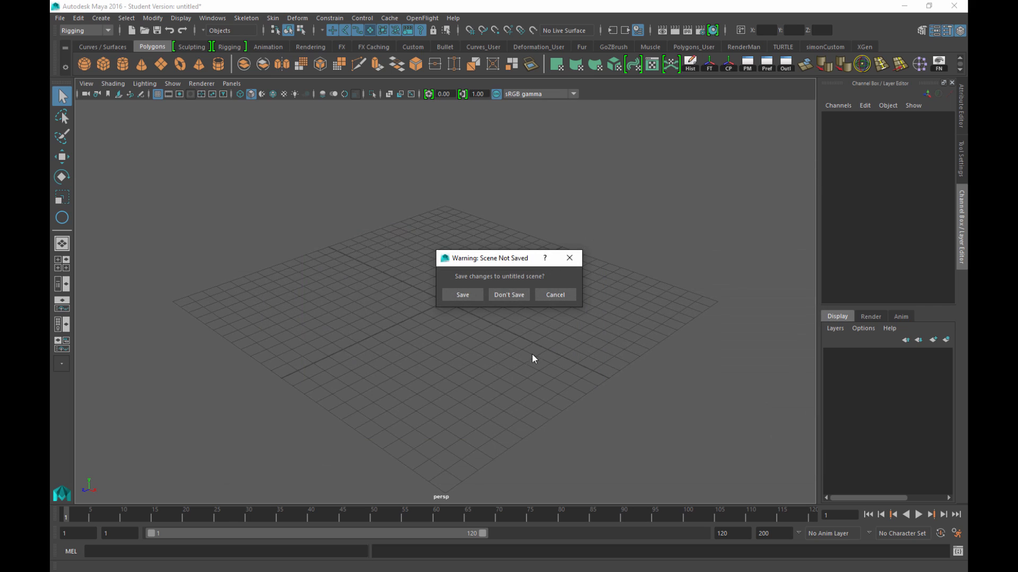
left_click(506, 296)
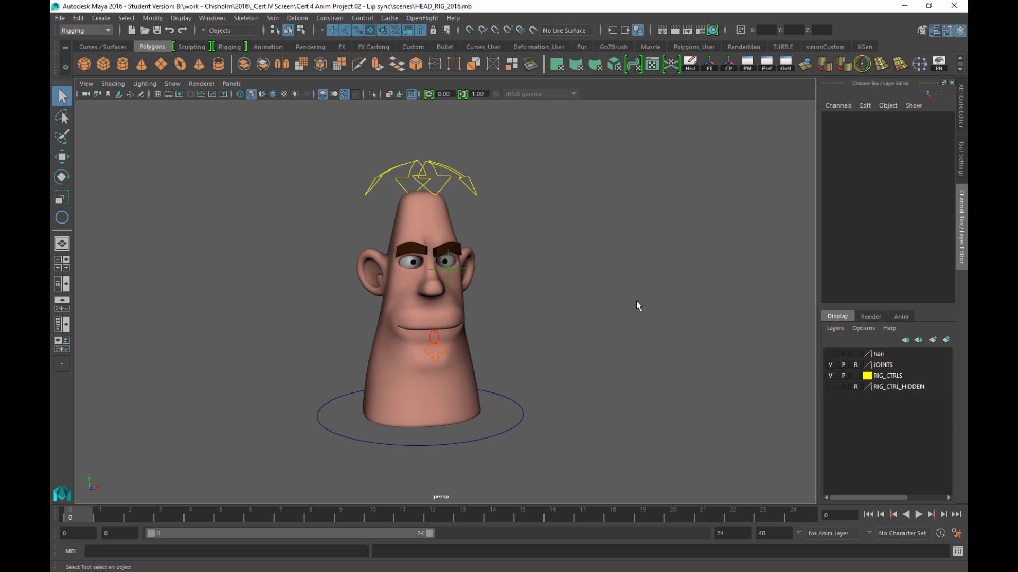
Orbit around the head rig, then dolly in and pan to centre it
mouse_move(636, 301)
left_mouse_down("alt")
mouse_move(593, 268)
mouse_move(480, 280)
mouse_move(663, 298)
mouse_move(636, 294)
mouse_move(663, 284)
mouse_move(641, 284)
mouse_move(631, 297)
mouse_move(650, 286)
left_mouse_up("alt")
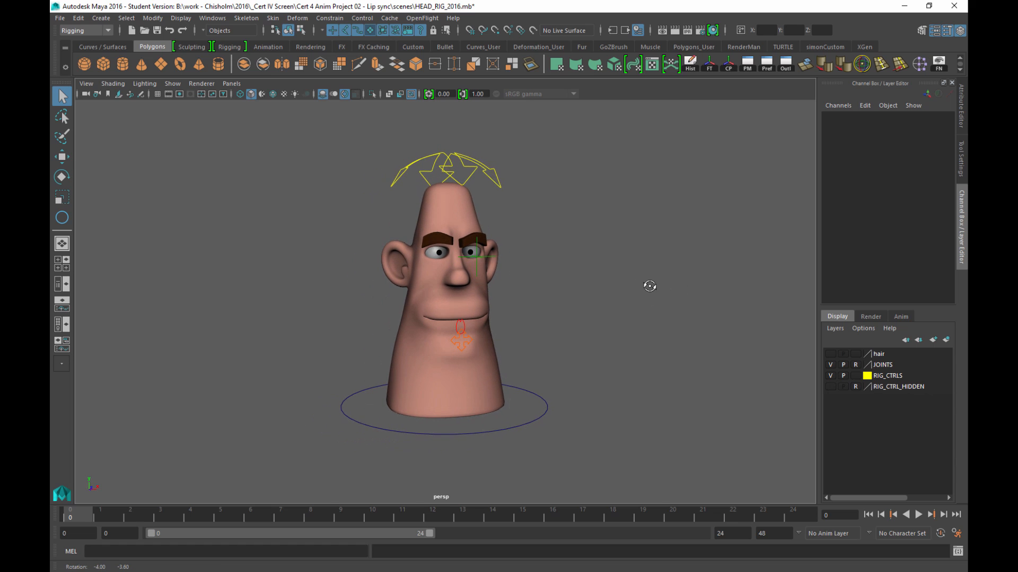
right_click_drag(584, 235, 599, 266, "alt")
middle_click_drag(603, 255, 611, 258, "alt")
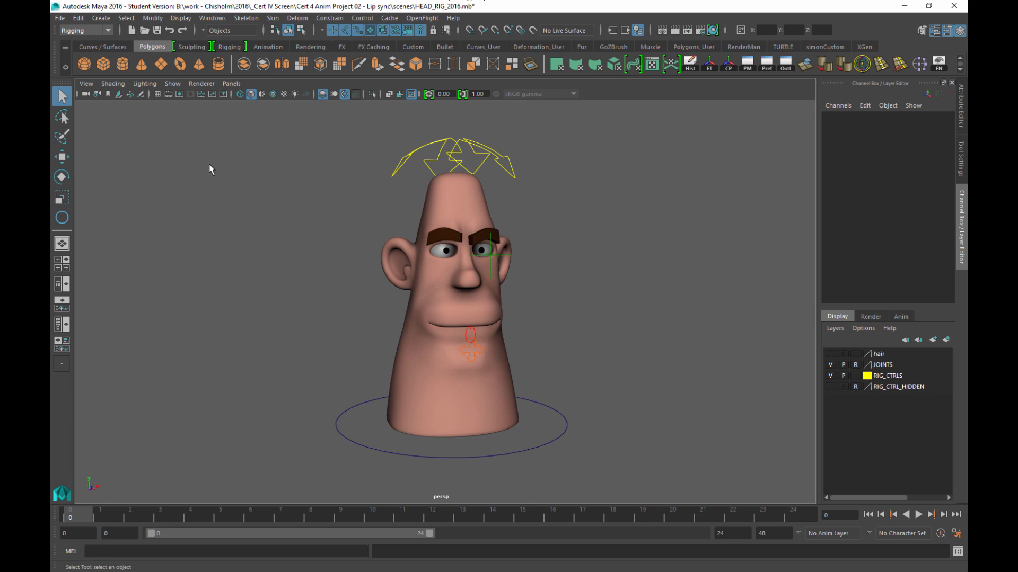
Save the head rig scene as the artist's name plus _LipSync_ANIM_001.mb, accepting the student version notice
left_click(61, 19)
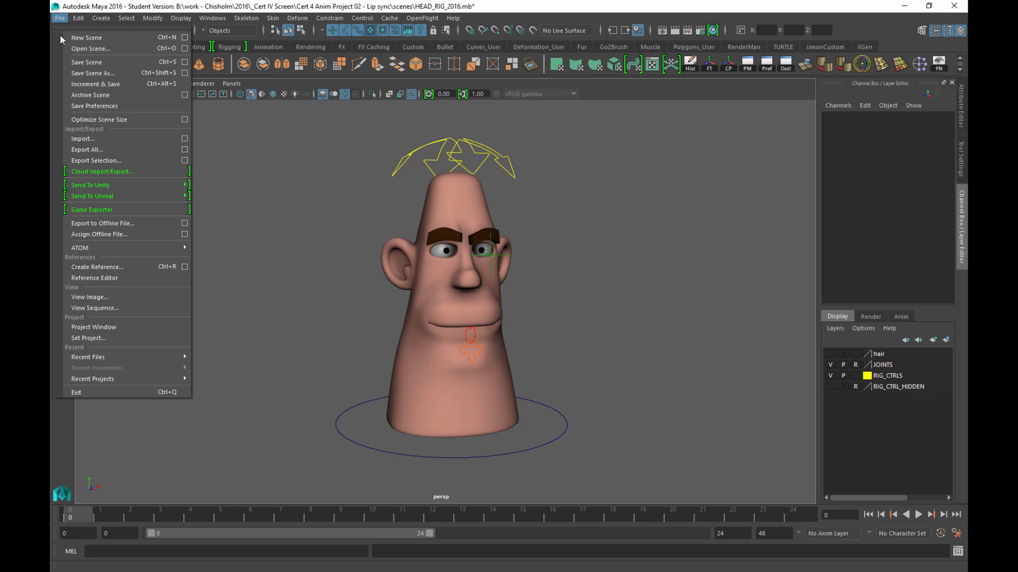
left_click(124, 75)
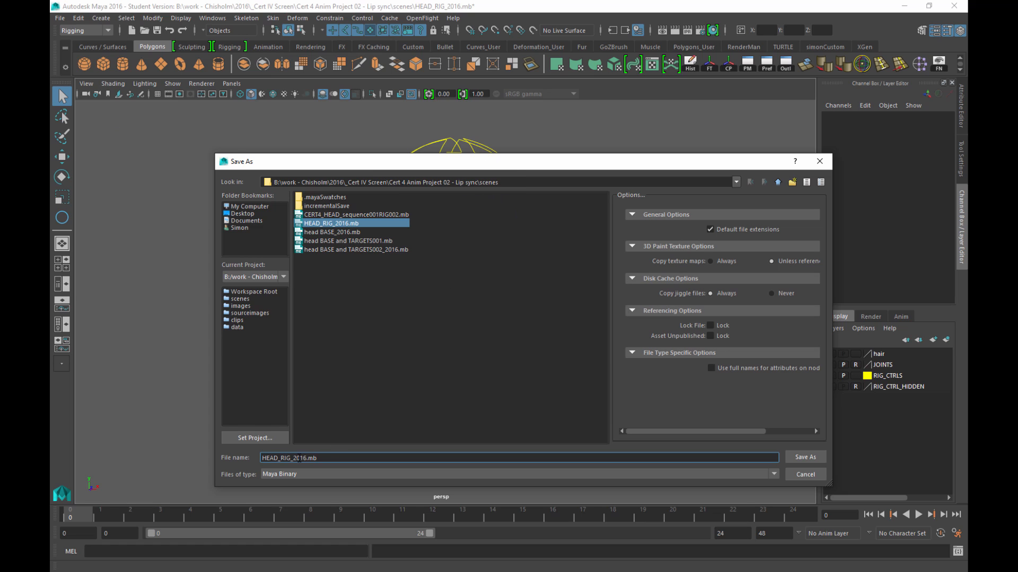
left_click_drag(282, 459, 317, 459)
left_click_drag(320, 459, 245, 459)
type("L")
type("ipSyn")
type("c_ANIM")
type("_001")
type("Simonh")
key("BackSpace")
type("_")
left_click(806, 458)
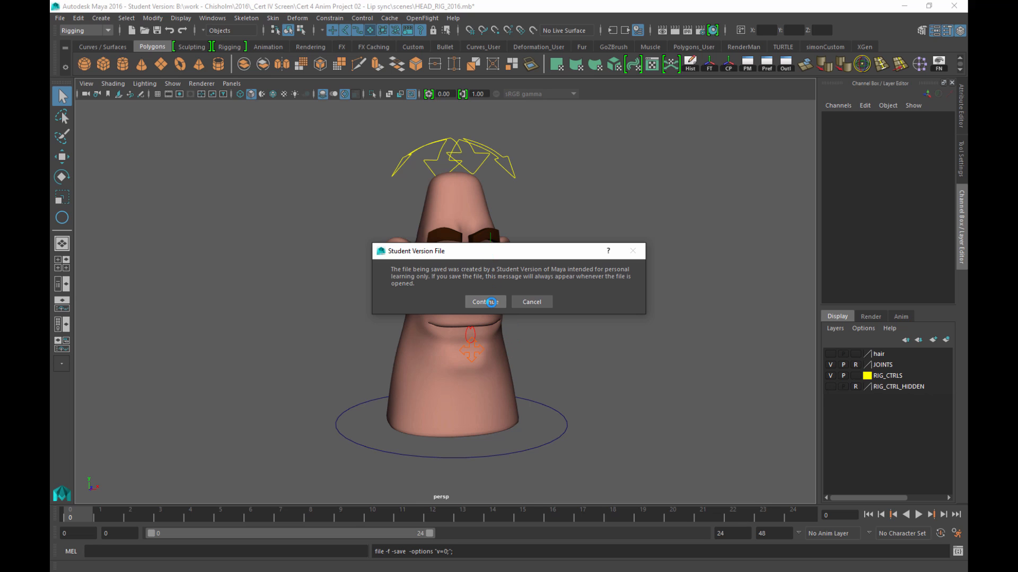
left_click(490, 302)
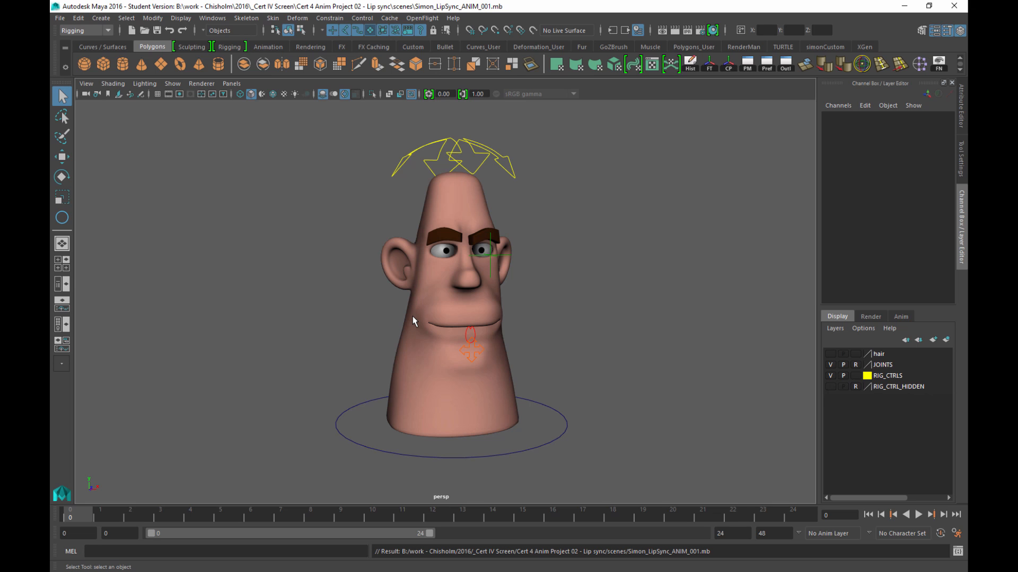
left_click_drag(51, 159, 397, 110)
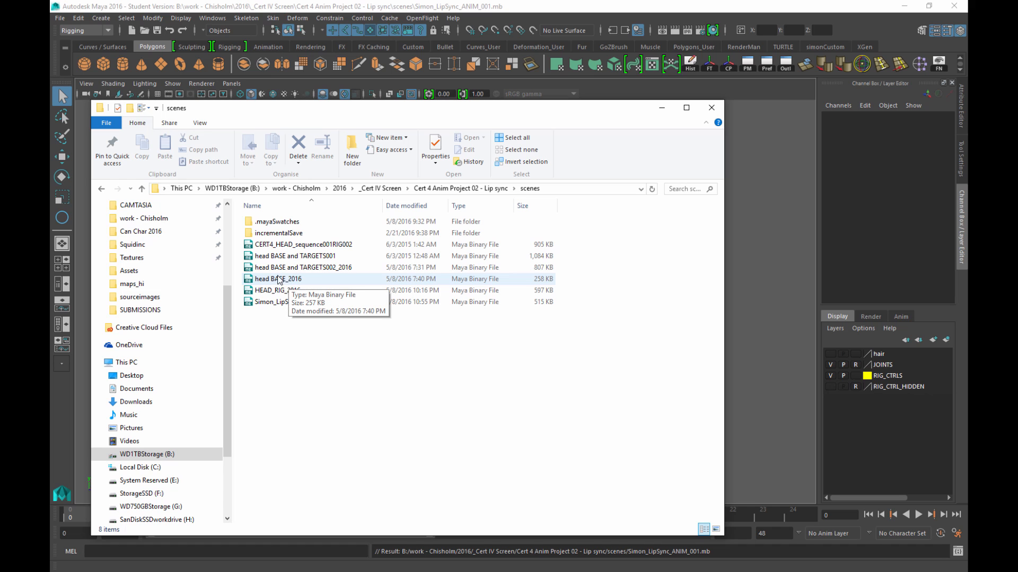
left_click_drag(383, 110, 0, 112)
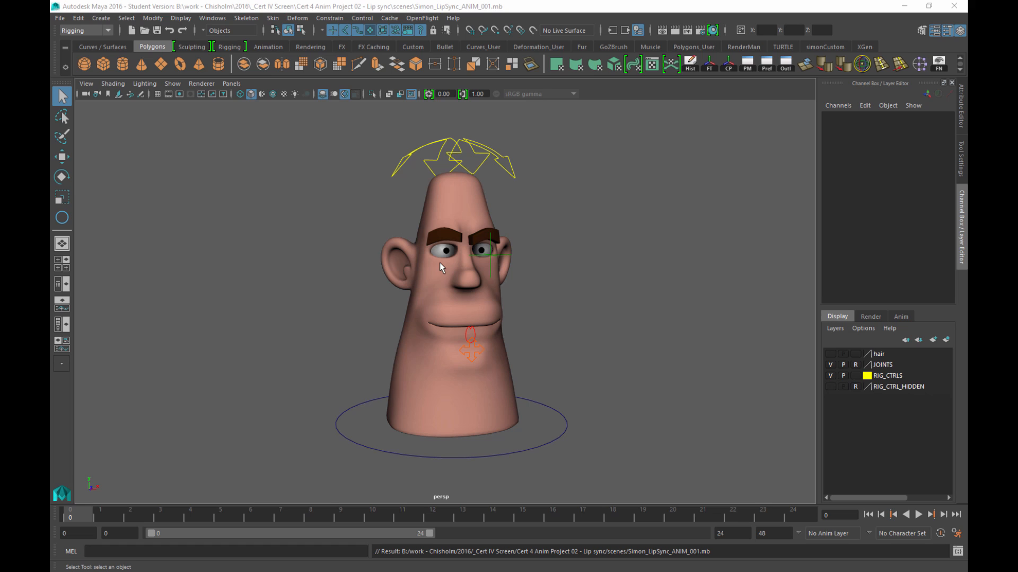
Set the Time Slider height to 4x in the Animation preferences and save the preferences
left_click(956, 533)
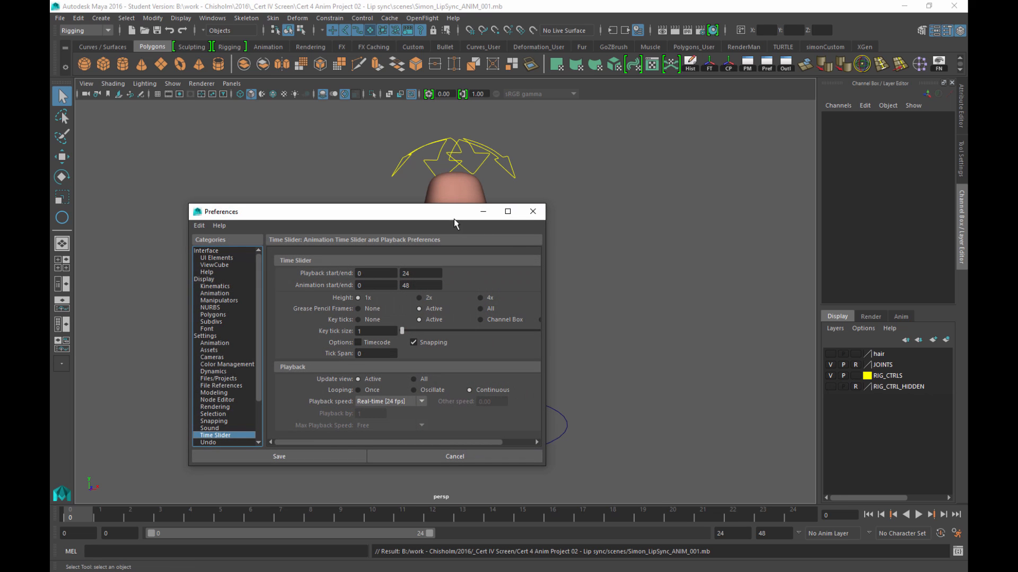
left_click_drag(451, 218, 504, 80)
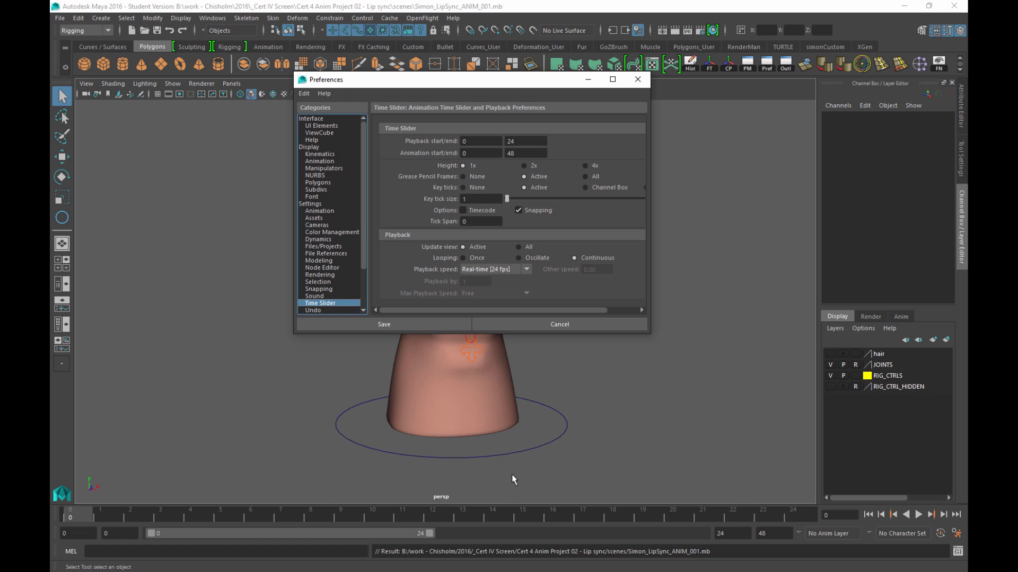
left_click(585, 166)
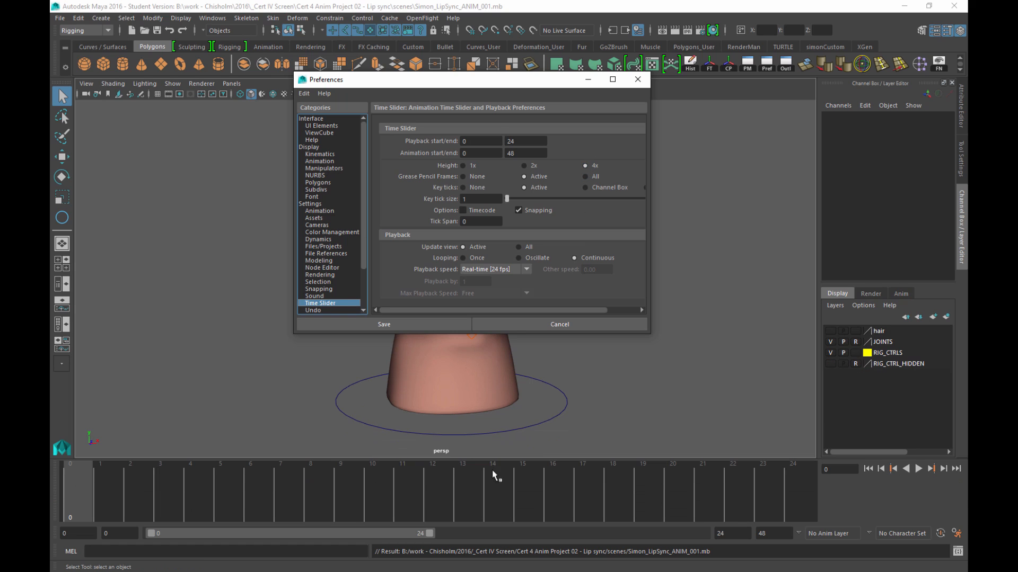
left_click(433, 479)
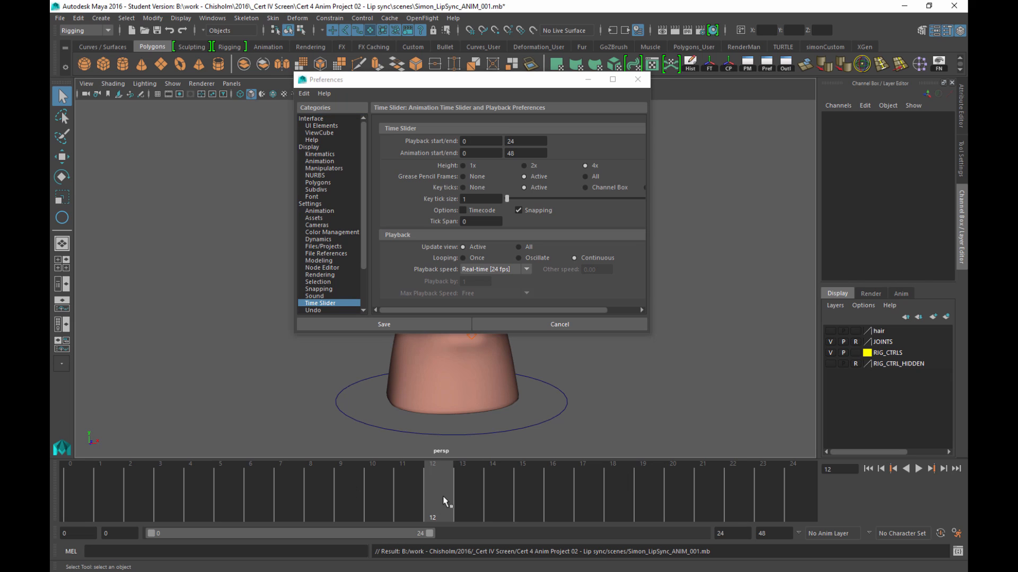
mouse_move(443, 495)
left_mouse_down()
mouse_move(133, 482)
mouse_move(74, 489)
left_mouse_up()
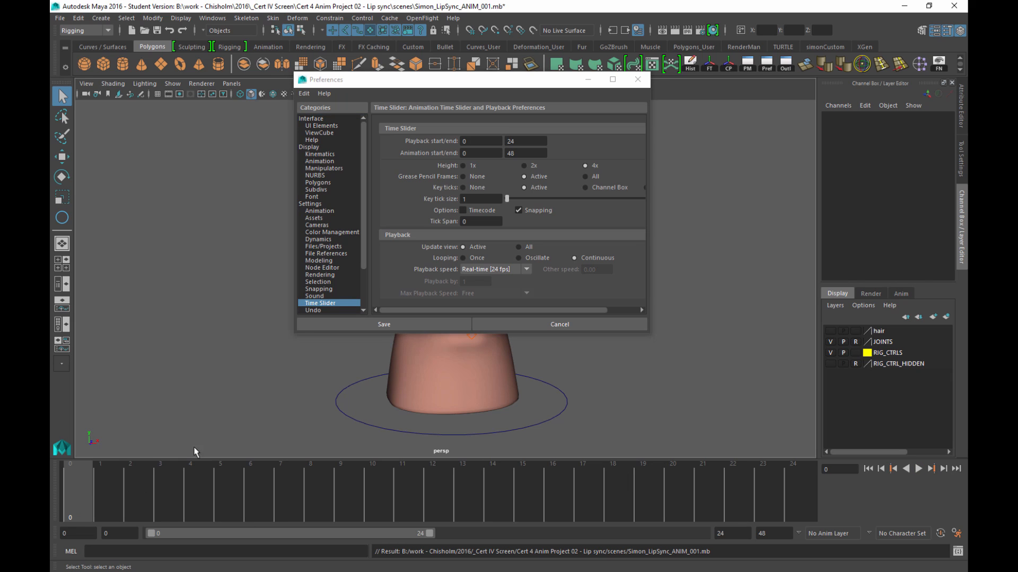
left_click(306, 205)
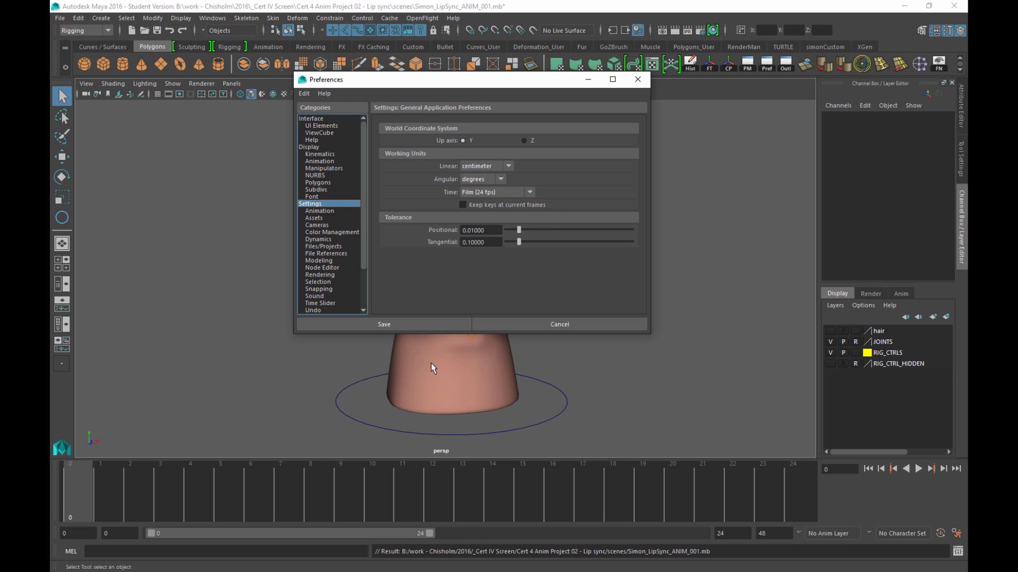
left_click(395, 324)
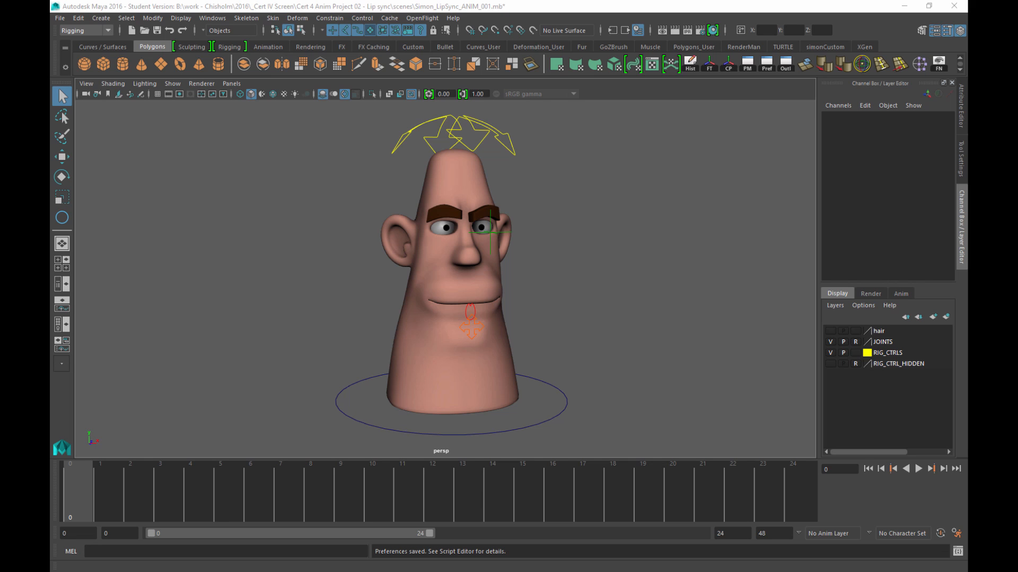
left_click_drag(51, 69, 811, 84)
left_click_drag(647, 208, 228, 214)
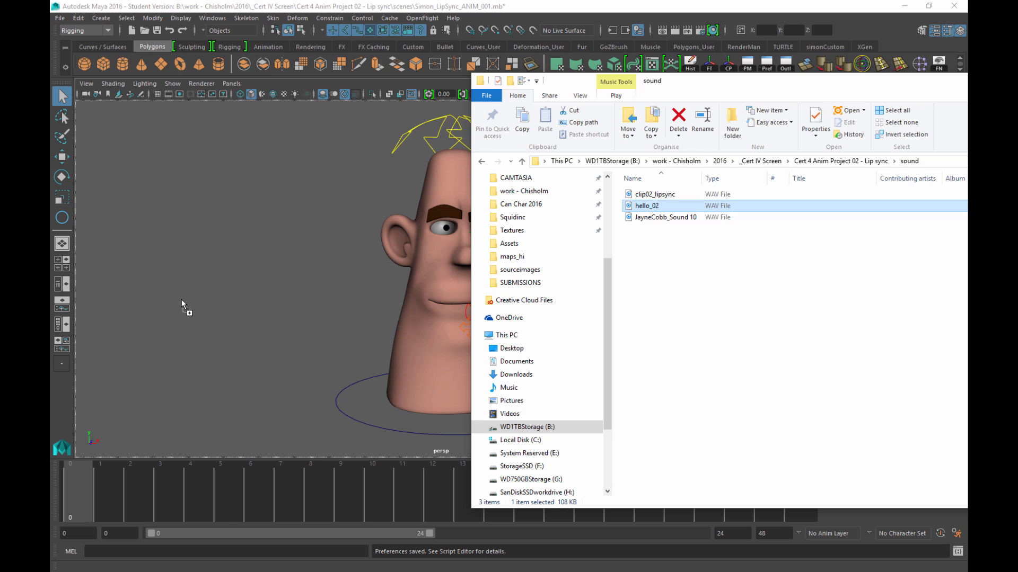
left_click_drag(184, 301, 664, 241)
left_click_drag(739, 84, 0, 71)
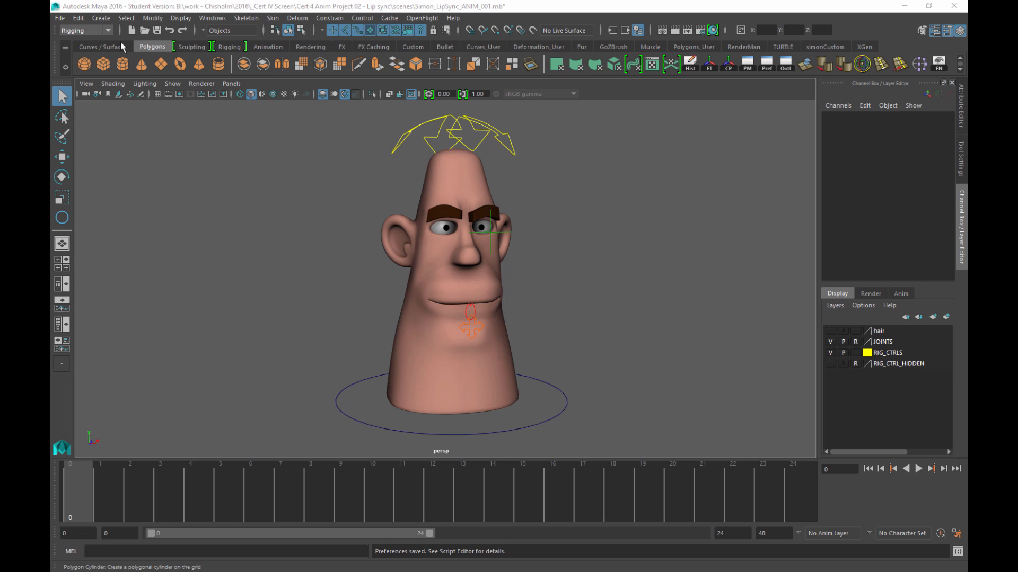
Import hello_02.wav from the Lip sync project's sound folder
left_click(61, 19)
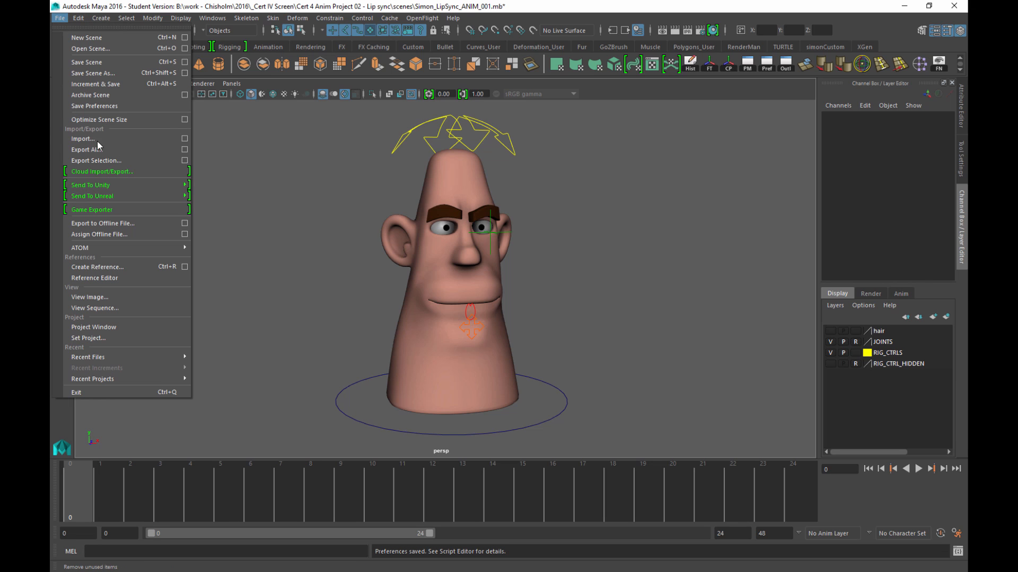
left_click(112, 138)
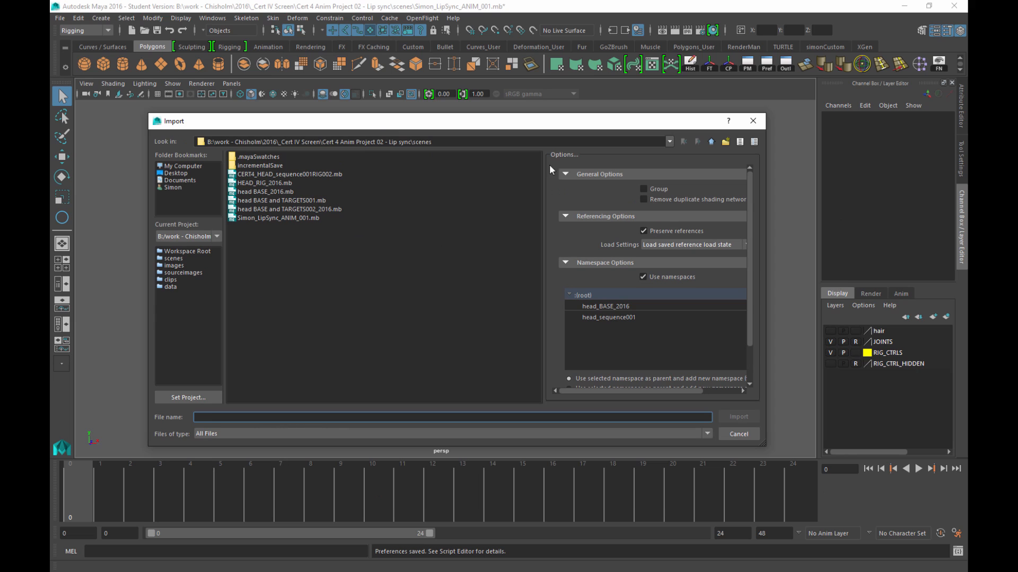
left_click(711, 141)
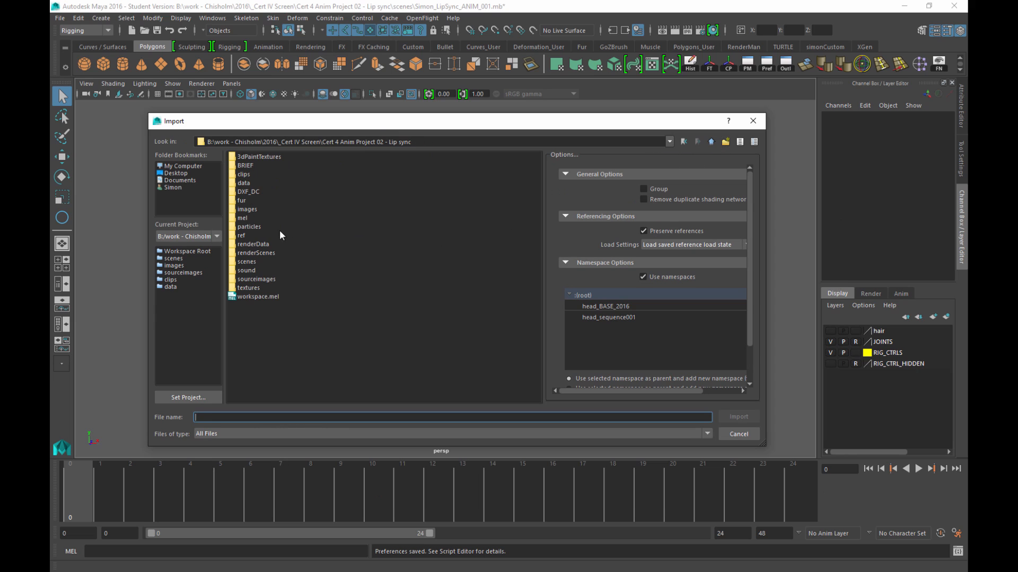
double_click(247, 270)
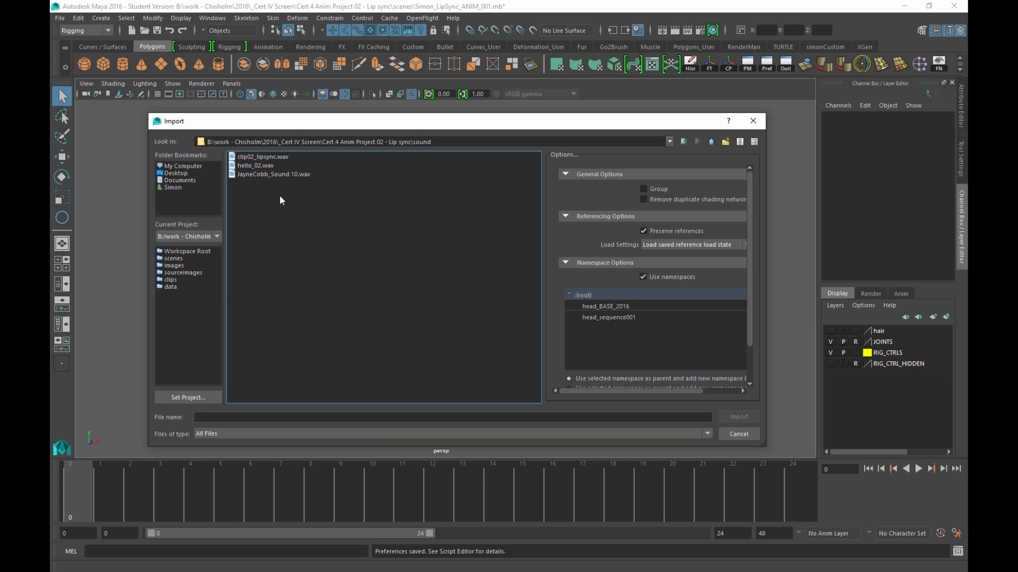
left_click(260, 165)
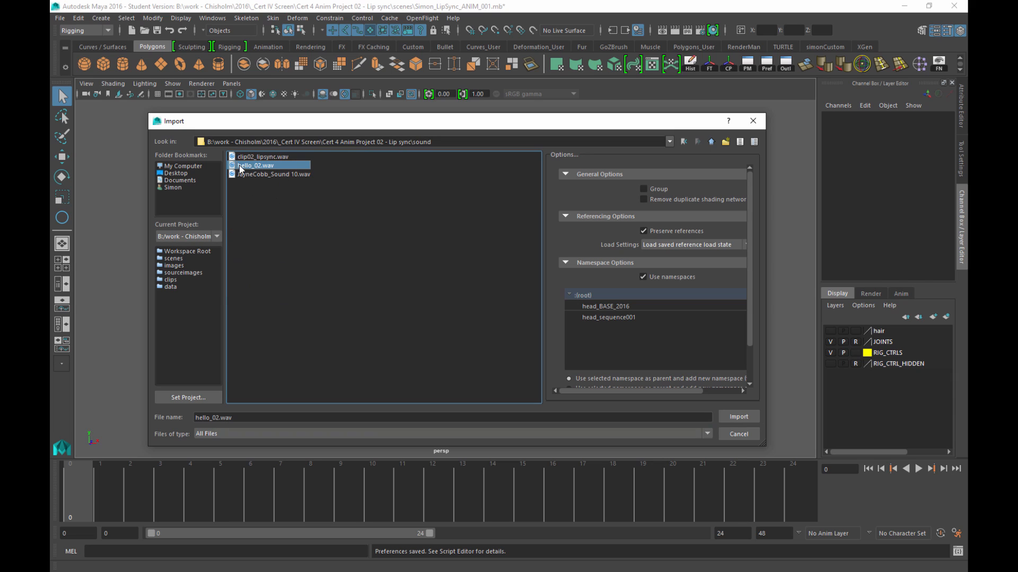
left_click(731, 417)
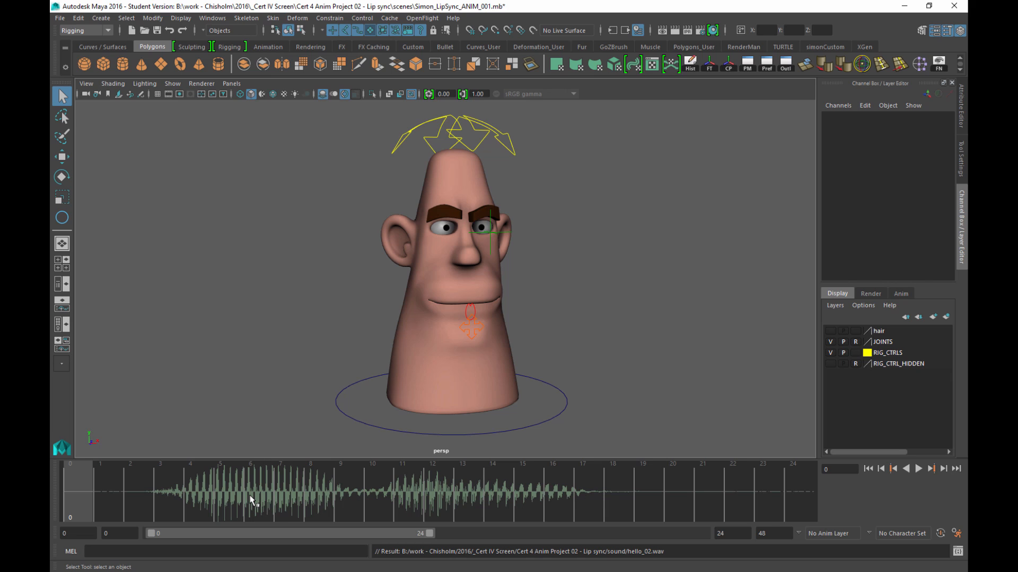
Open the Color Settings window from Settings/Preferences and enlarge it
left_click(207, 18)
mouse_move(287, 91)
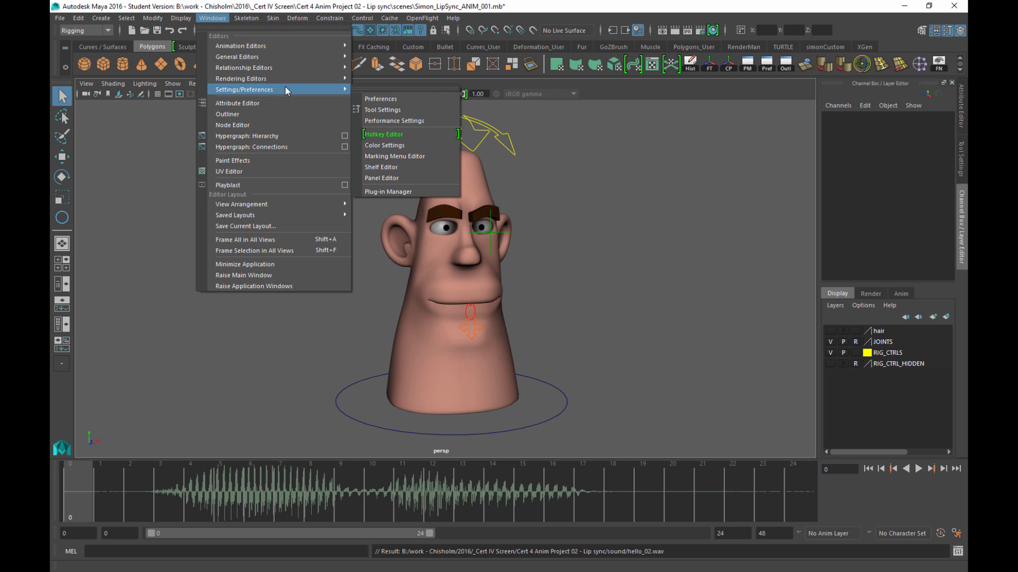
left_click(377, 146)
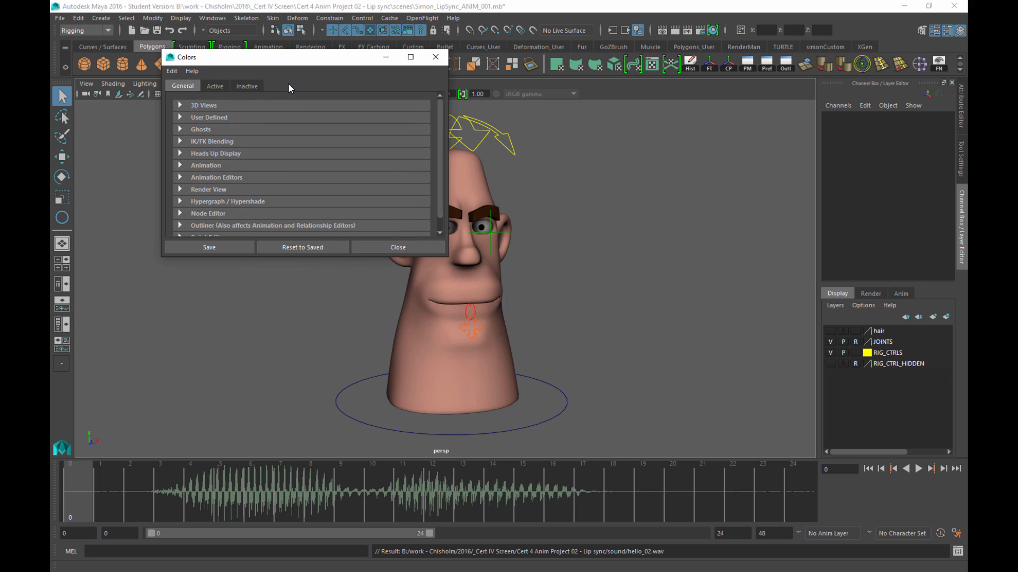
left_click_drag(448, 257, 633, 317)
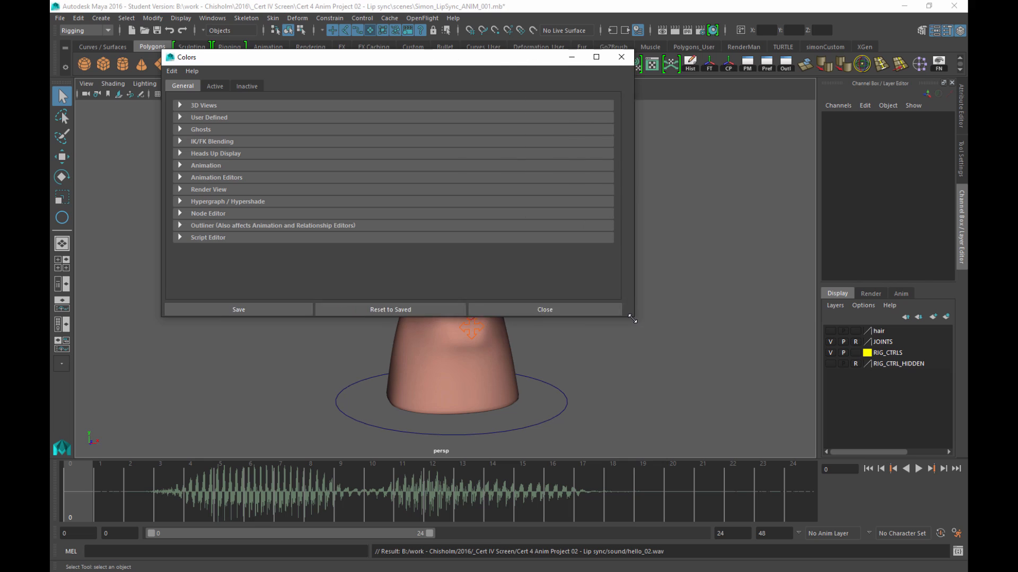
Change the Animation Sound colour to orange and save the colour settings
left_click(206, 166)
scroll(336, 245, "down", 3)
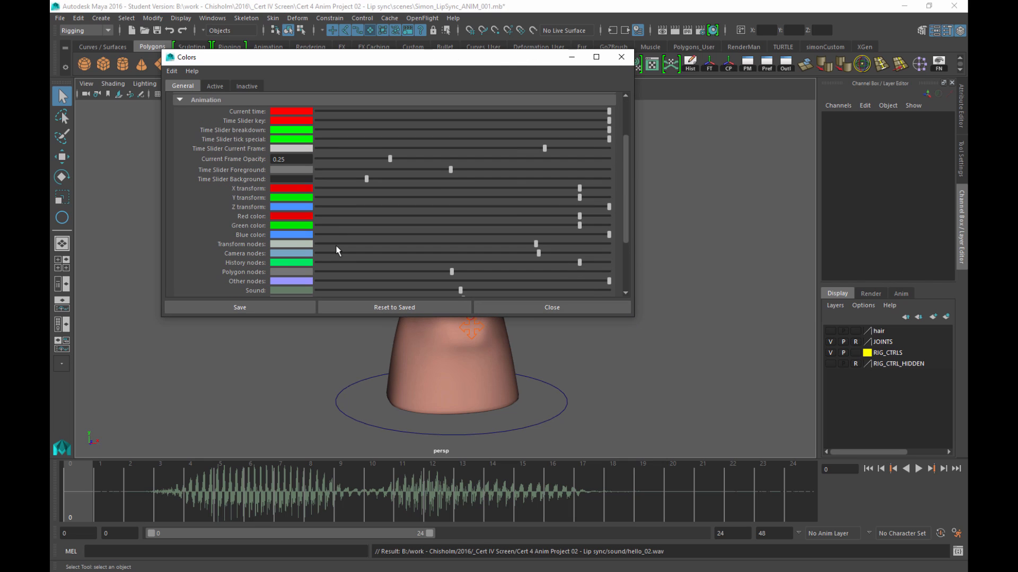
scroll(265, 288, "down", 4)
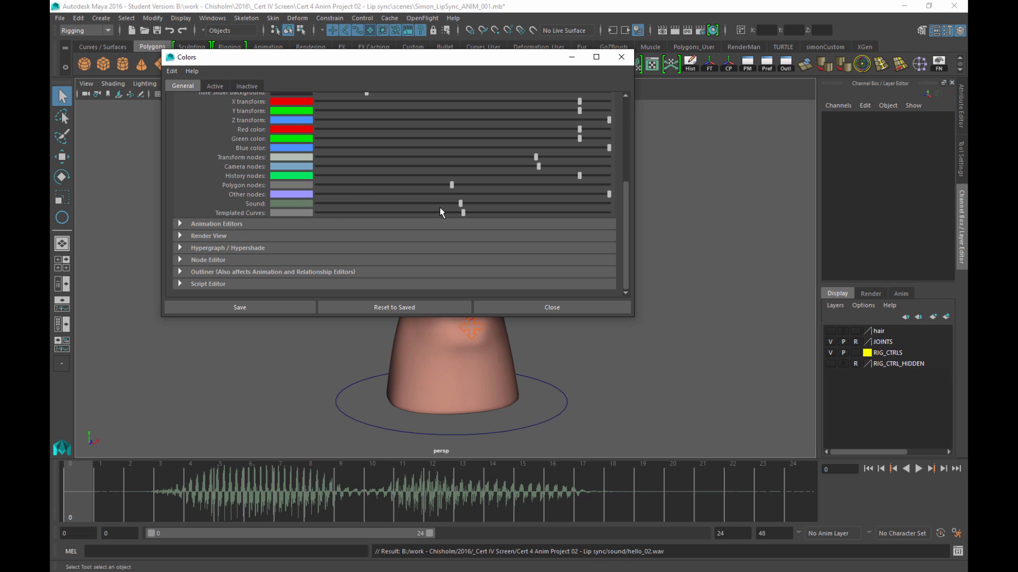
left_click(305, 205)
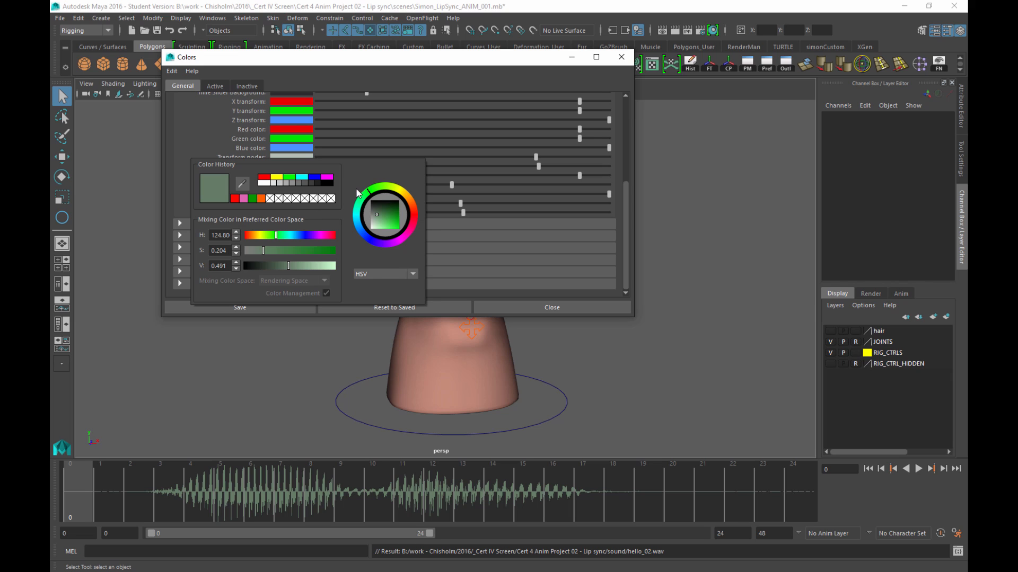
left_click_drag(412, 206, 419, 259)
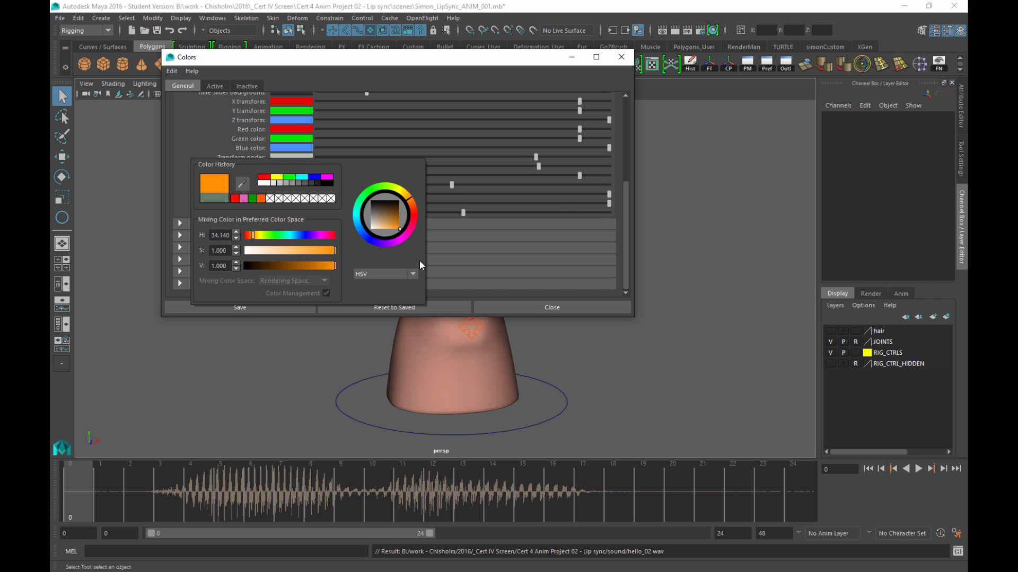
left_click(239, 307)
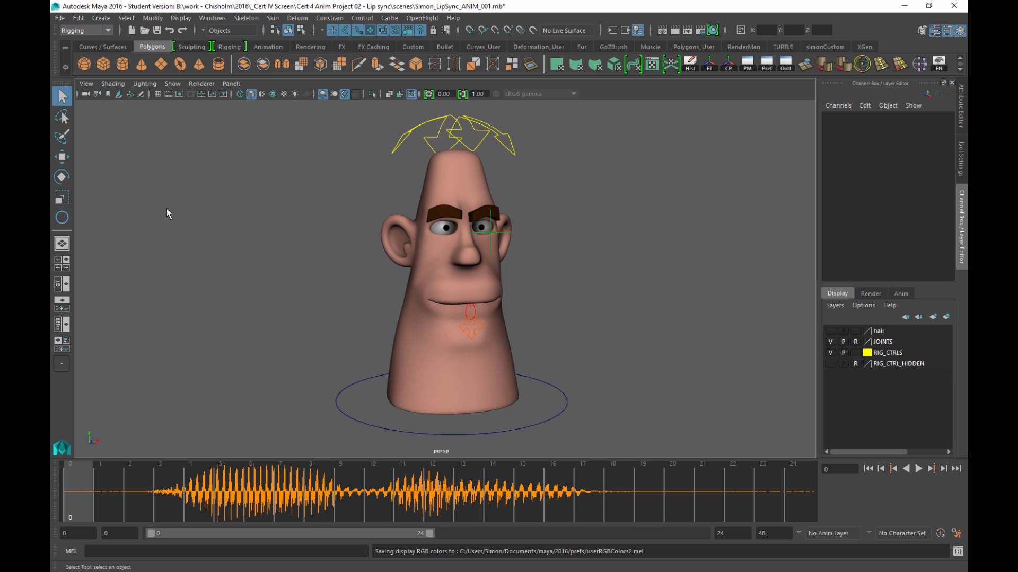
Re-save the scene to its _LipSync_ANIM_001.mb file, continuing past the student version warning
left_click(60, 18)
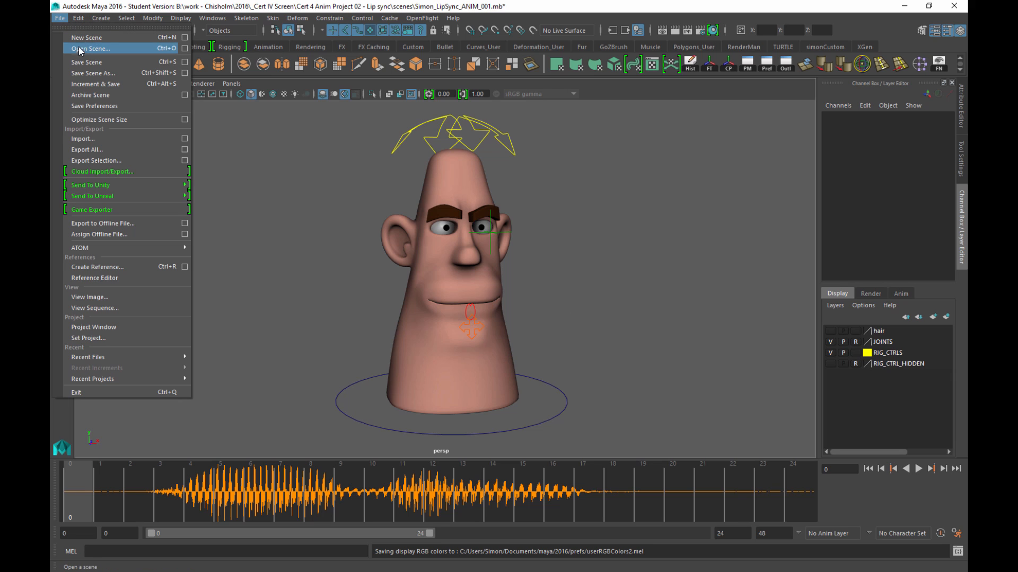
left_click(79, 62)
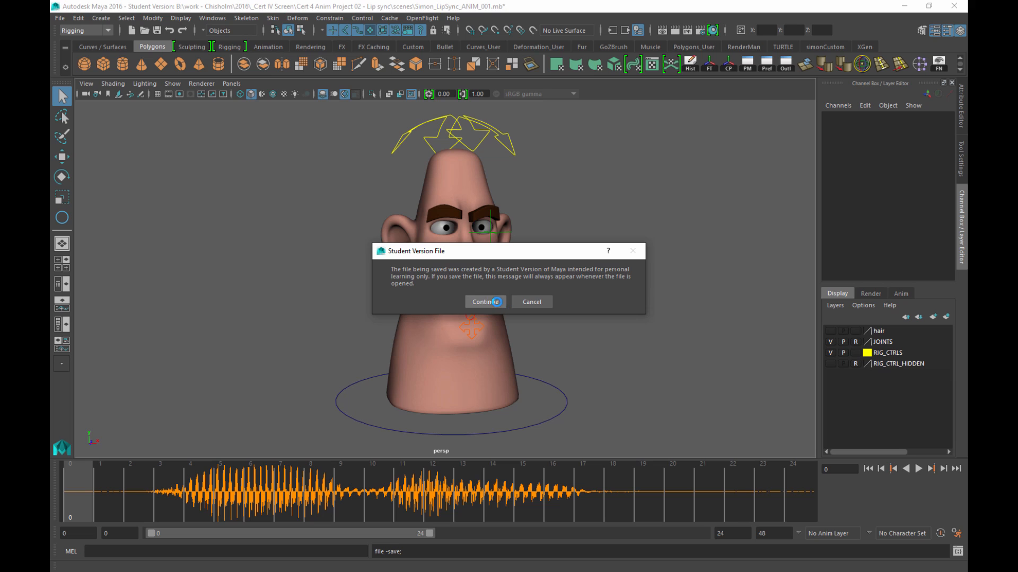
left_click(497, 302)
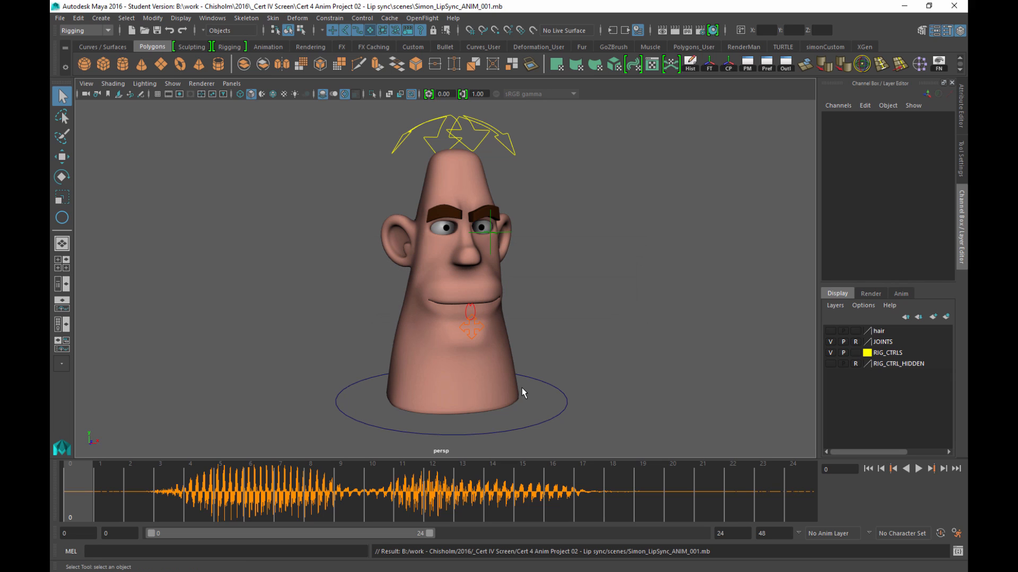